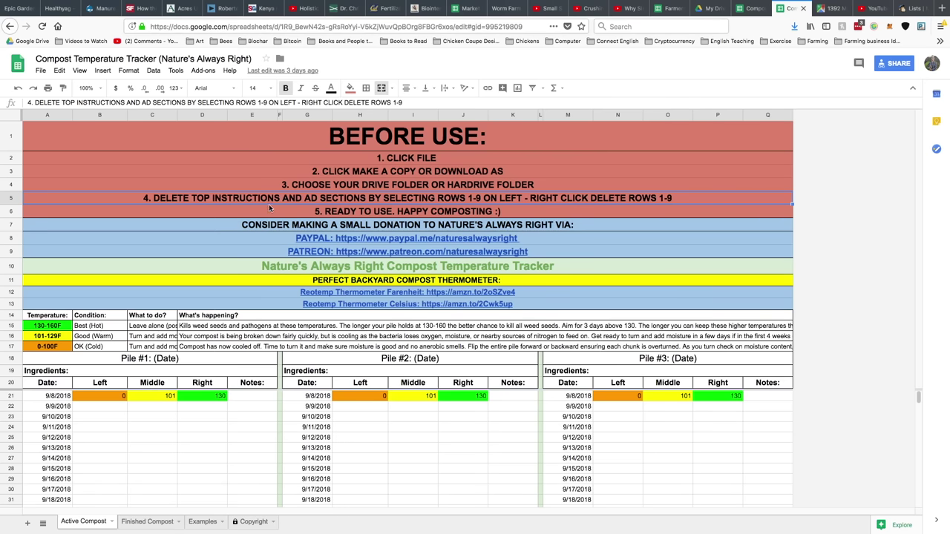
# Read through the BEFORE USE heading and the first three setup instructions
pyautogui.moveTo(304, 243)
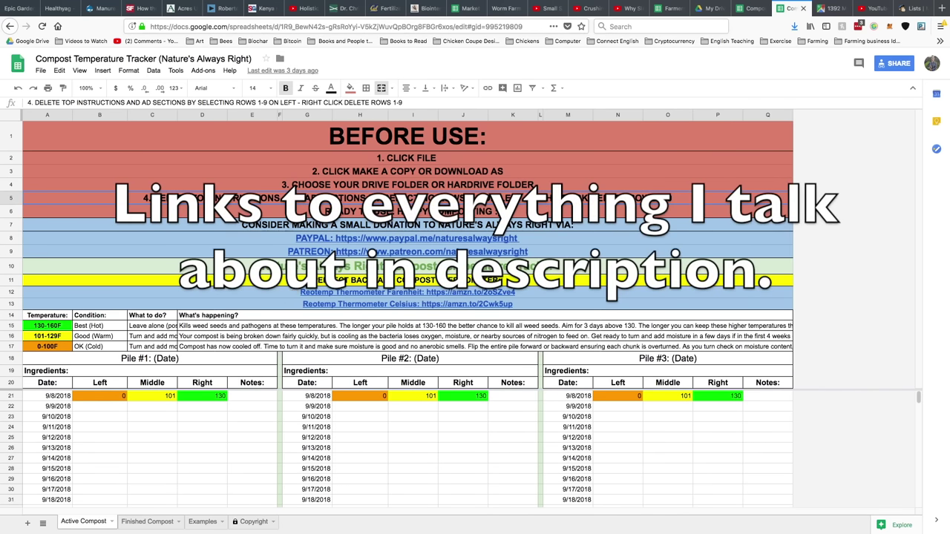
pyautogui.moveTo(275, 294)
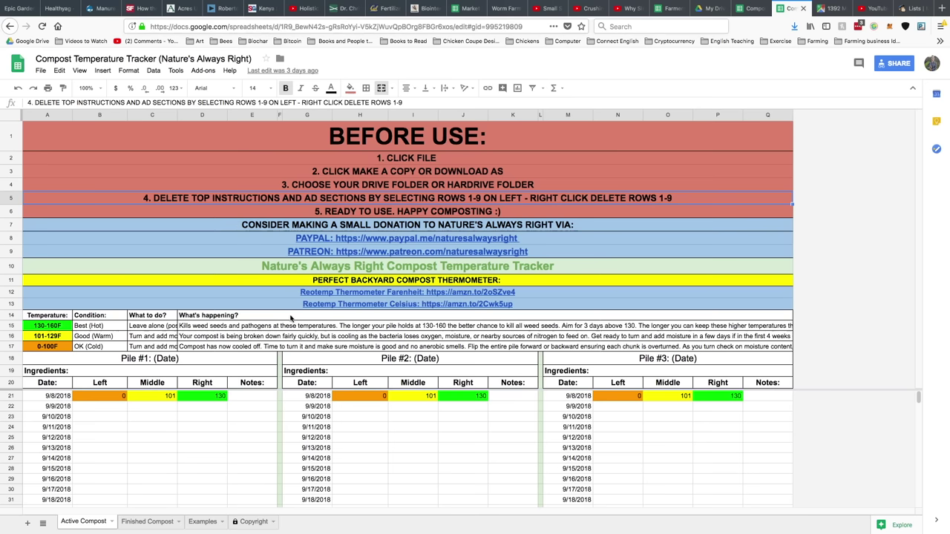
pyautogui.click(300, 184)
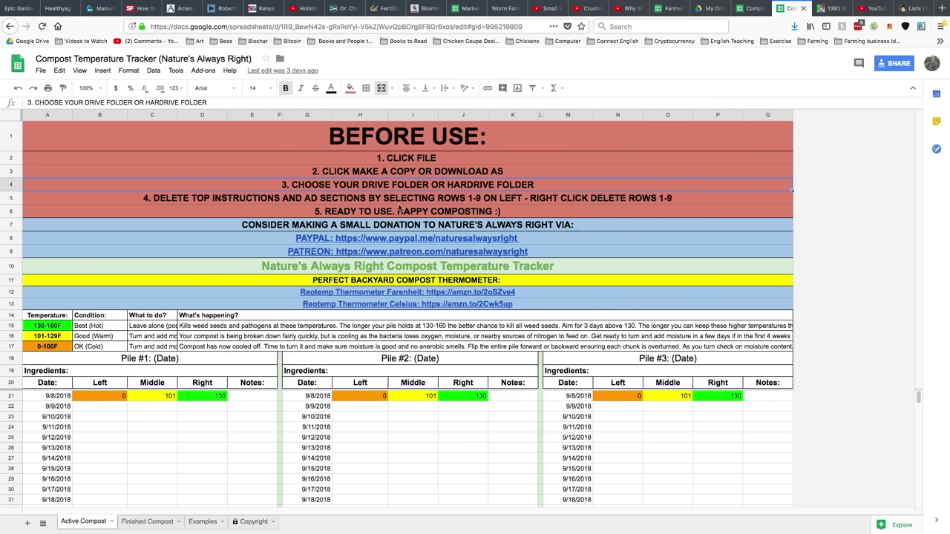
pyautogui.click(367, 159)
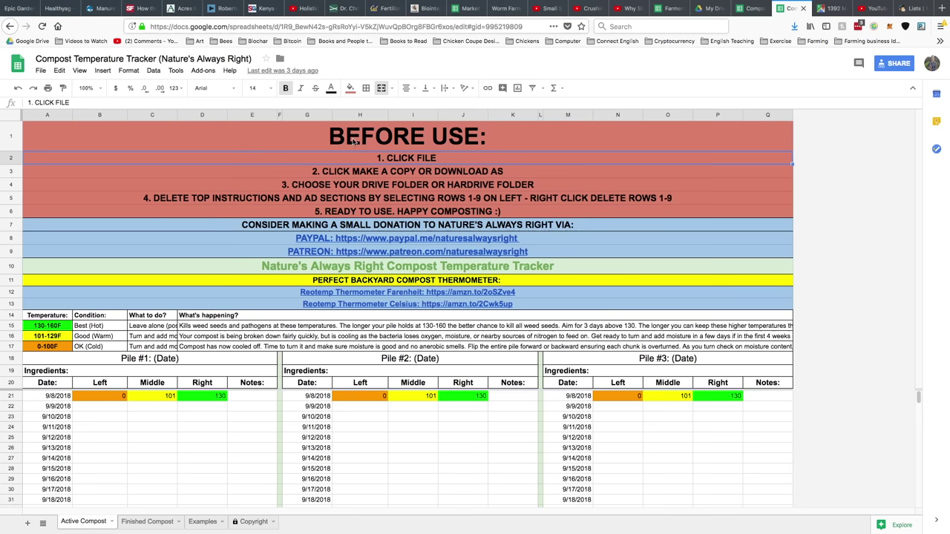
pyautogui.click(355, 141)
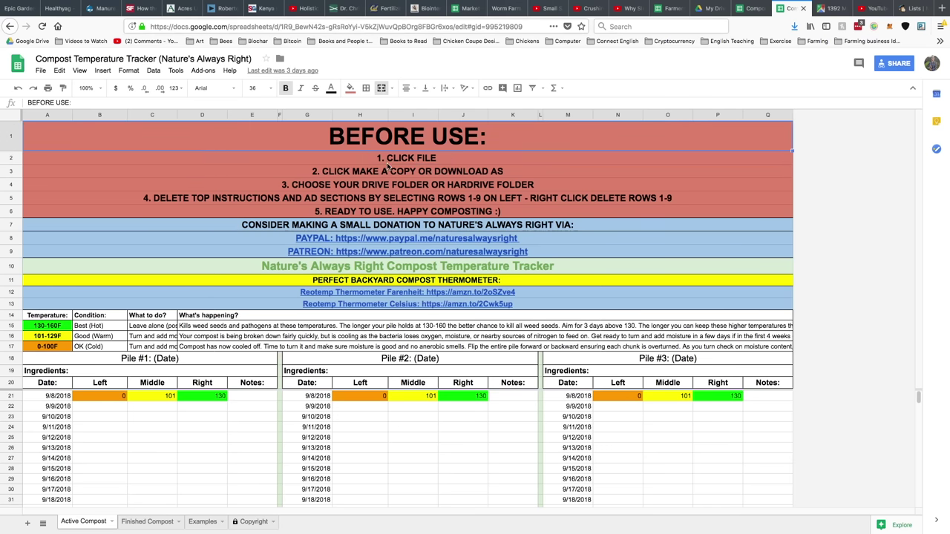
pyautogui.click(389, 159)
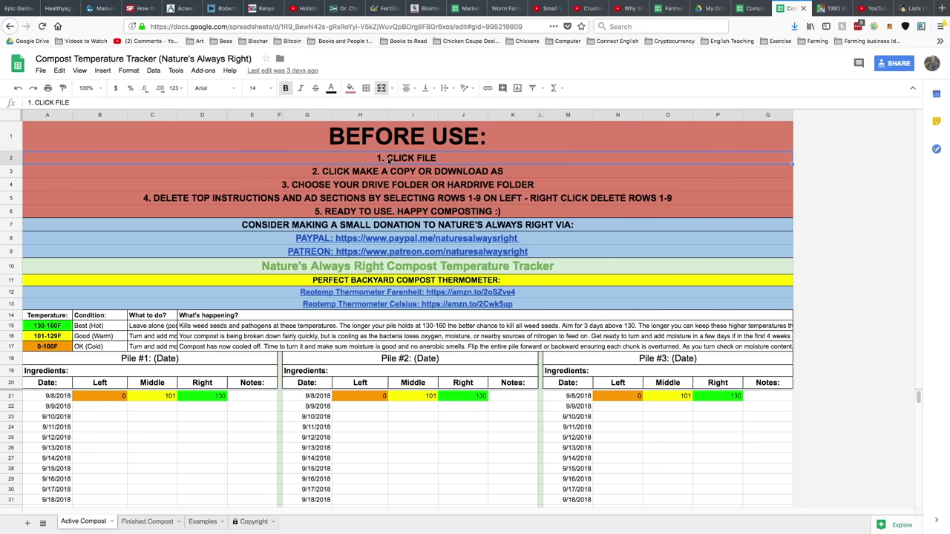
# Look over the File menu, then return to the second and third setup instructions
pyautogui.click(41, 72)
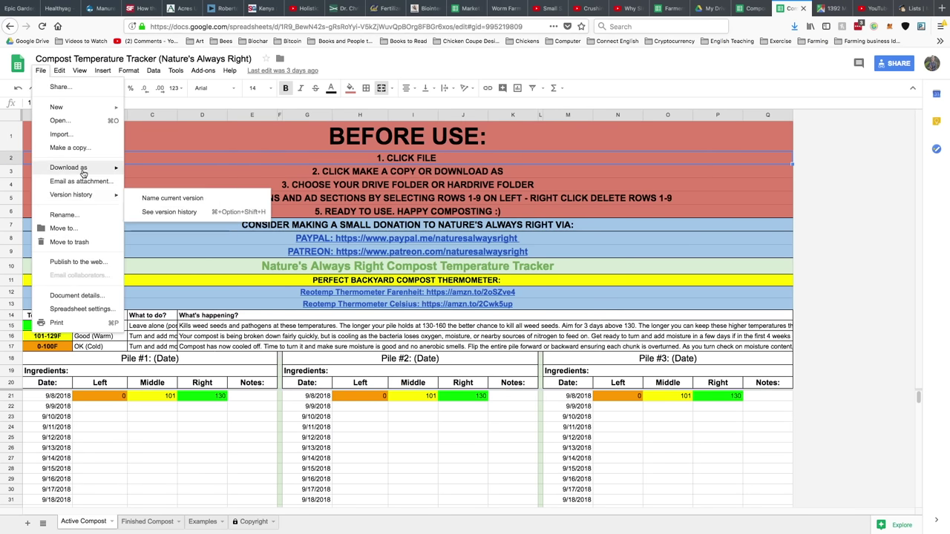
pyautogui.moveTo(83, 173)
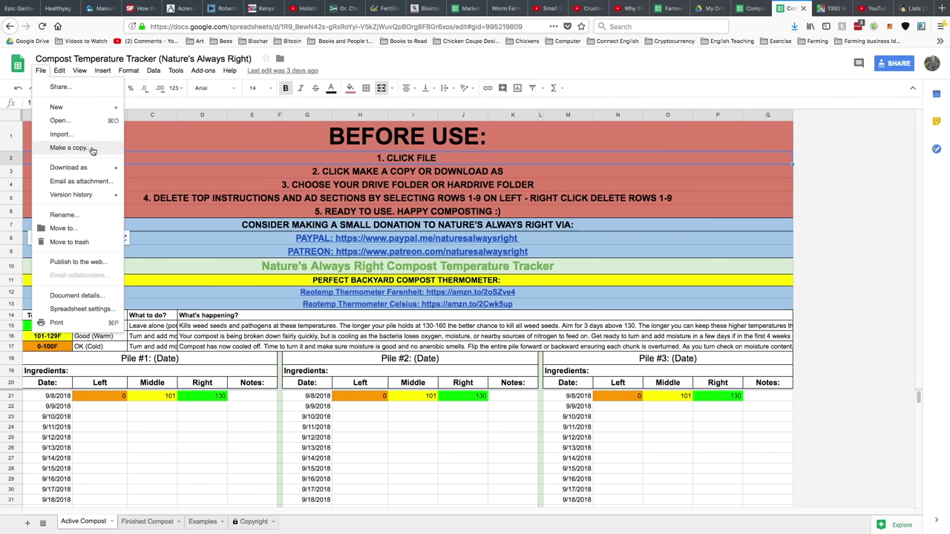
pyautogui.click(331, 175)
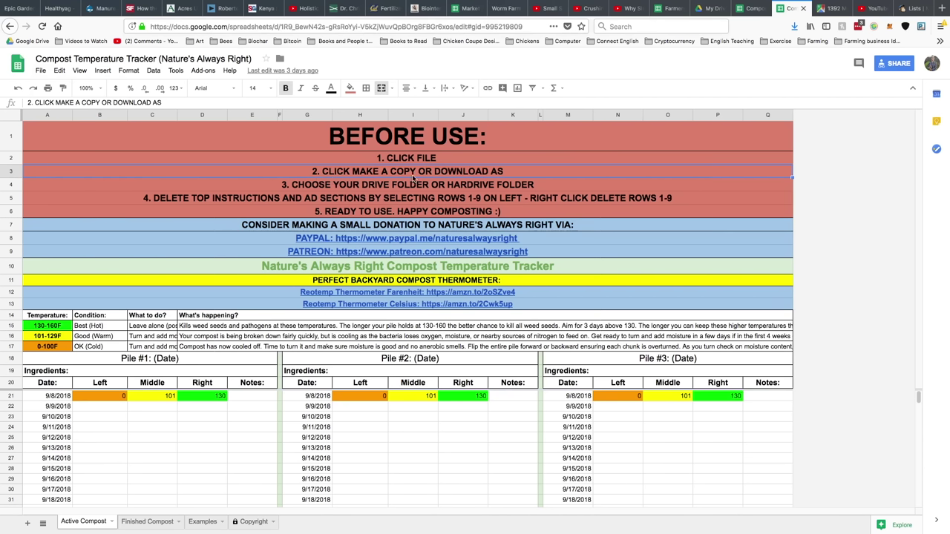
pyautogui.click(329, 186)
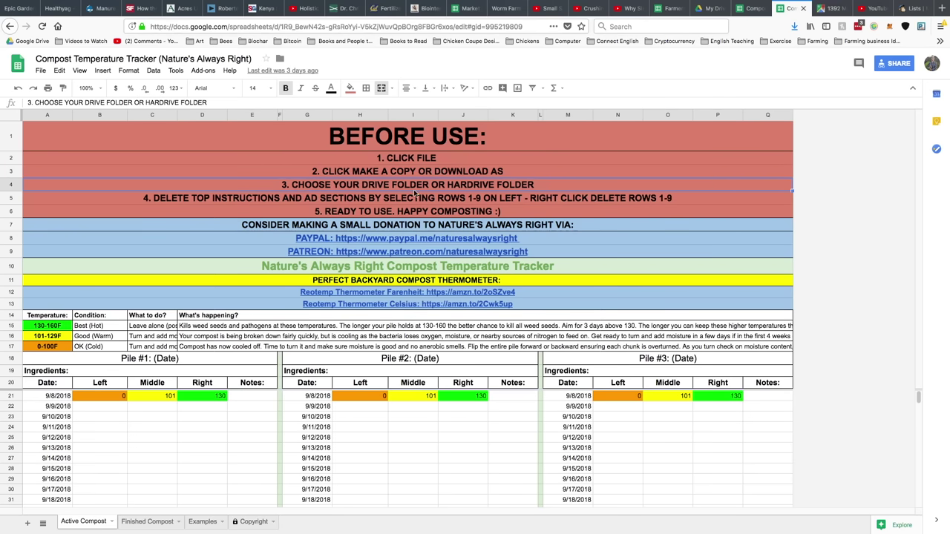
# Start making a copy of the spreadsheet, check destination folders, then cancel it
pyautogui.click(40, 70)
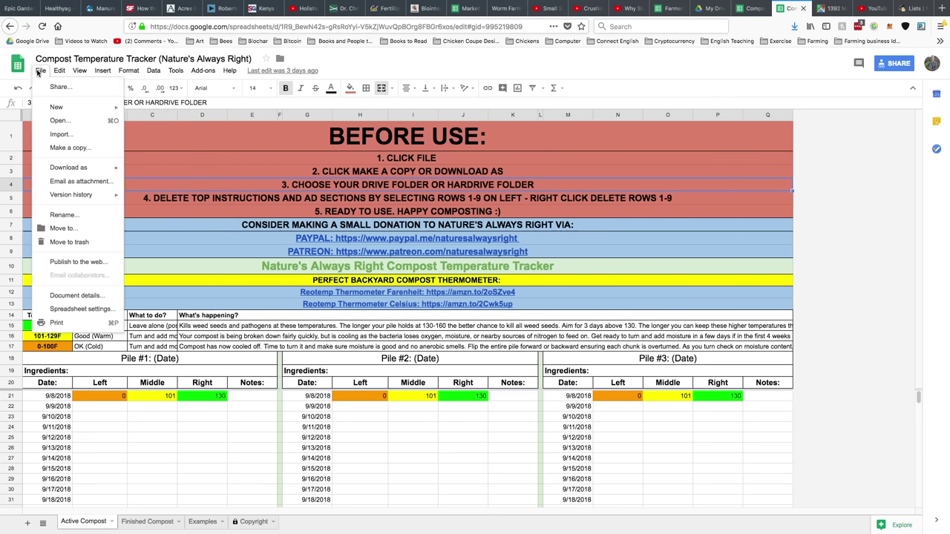
pyautogui.click(88, 148)
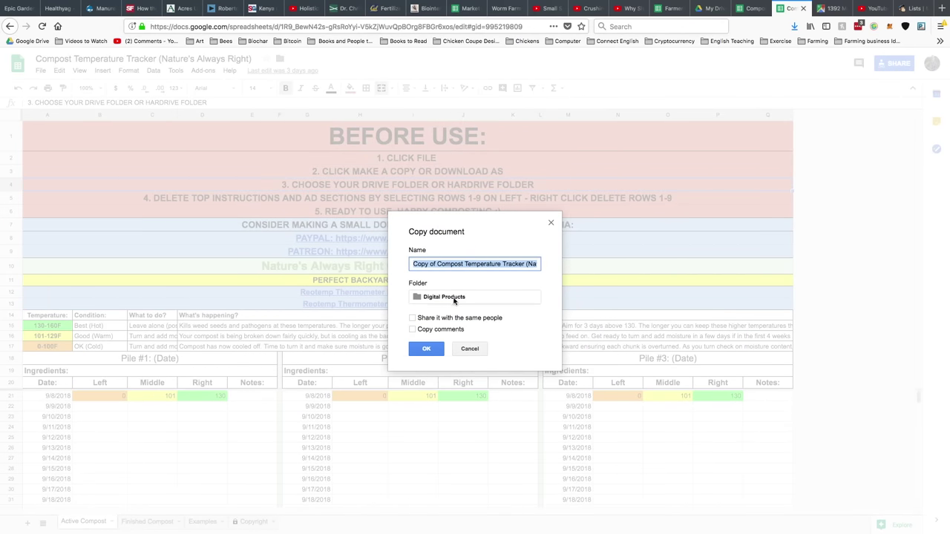
pyautogui.click(452, 298)
pyautogui.click(456, 288)
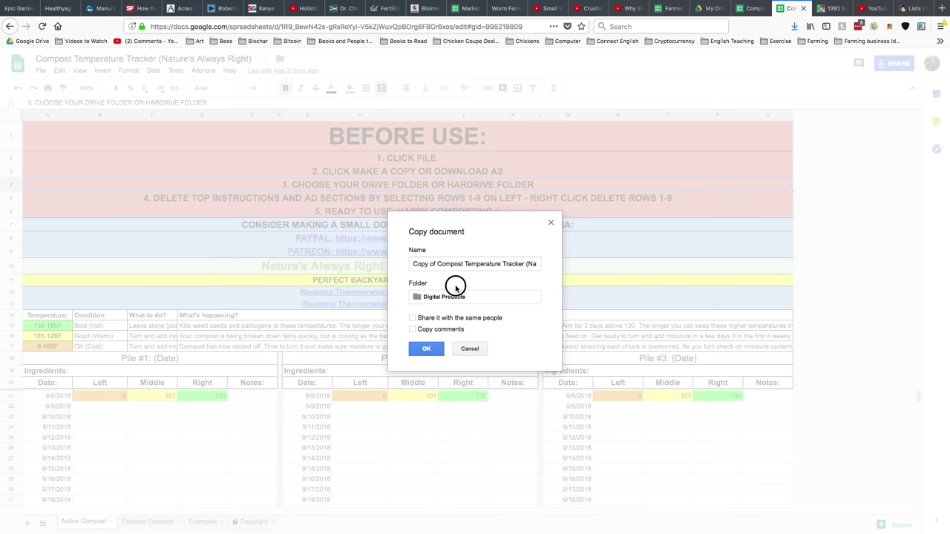
pyautogui.click(470, 350)
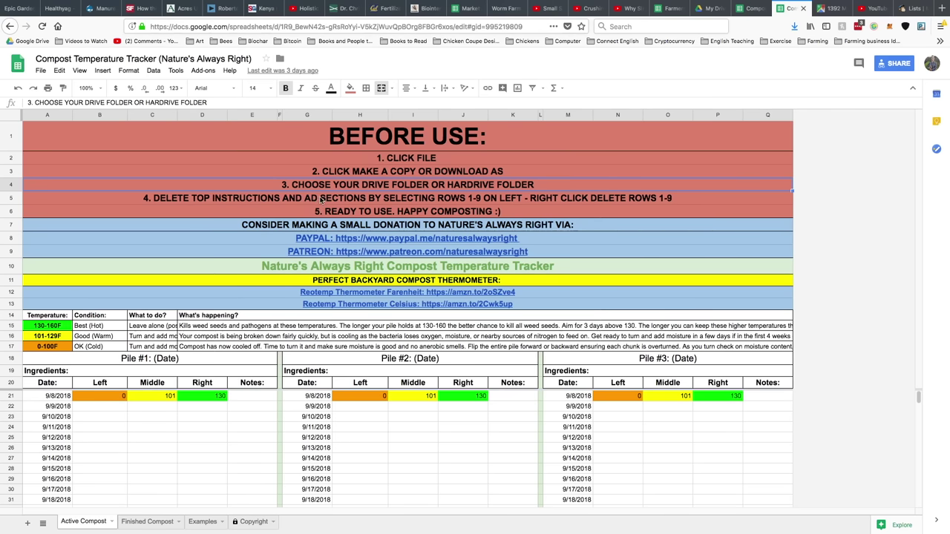
# Select rows 1–9 and bring up their row options, then dismiss without deleting
pyautogui.click(249, 201)
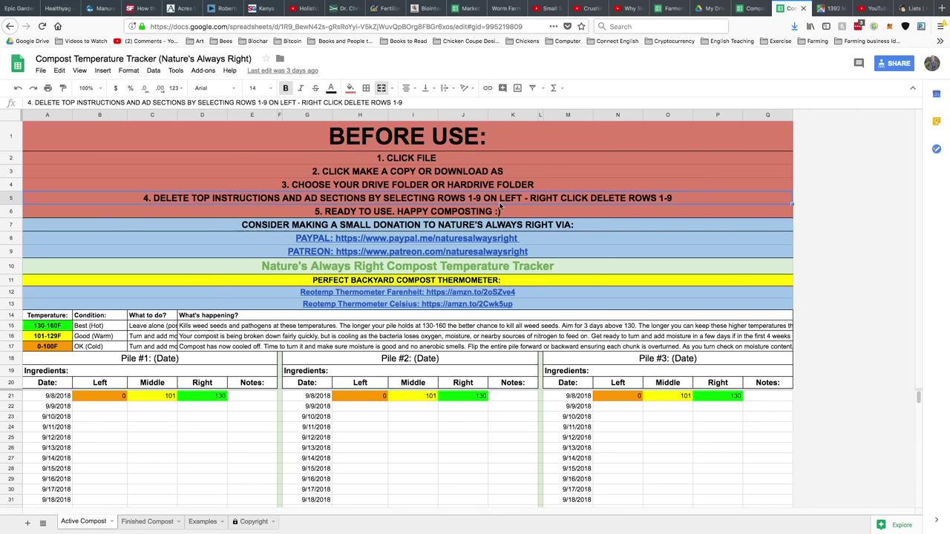
pyautogui.click(15, 251)
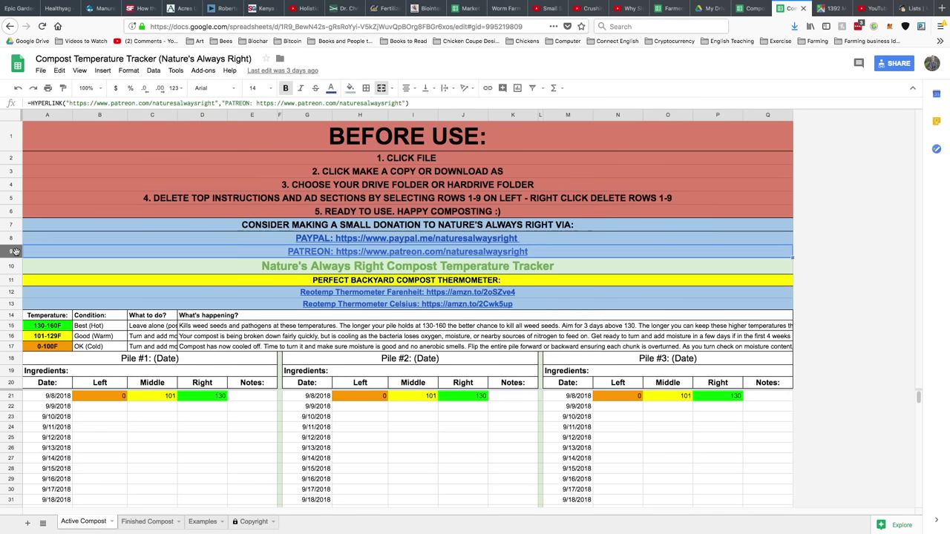
pyautogui.keyDown('shift'); pyautogui.click(10, 138); pyautogui.keyUp('shift')
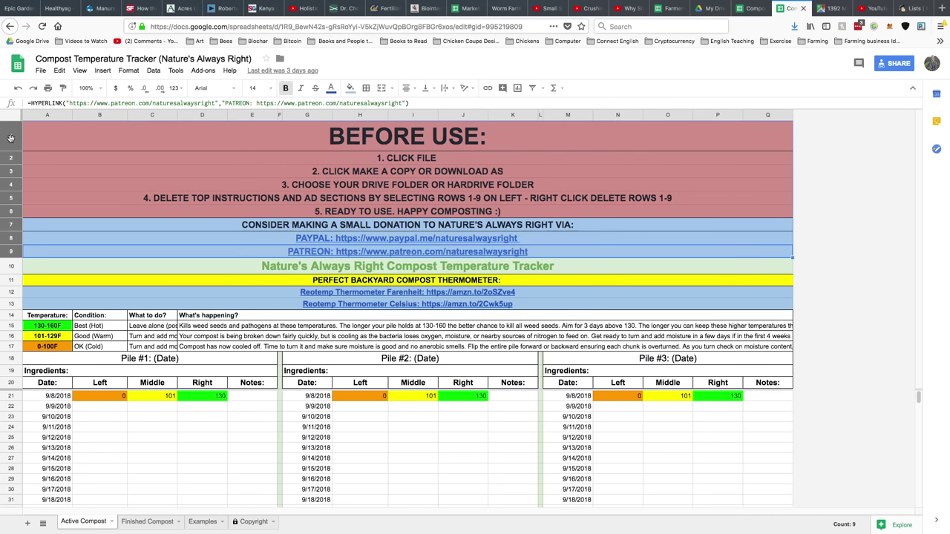
pyautogui.rightClick(10, 138)
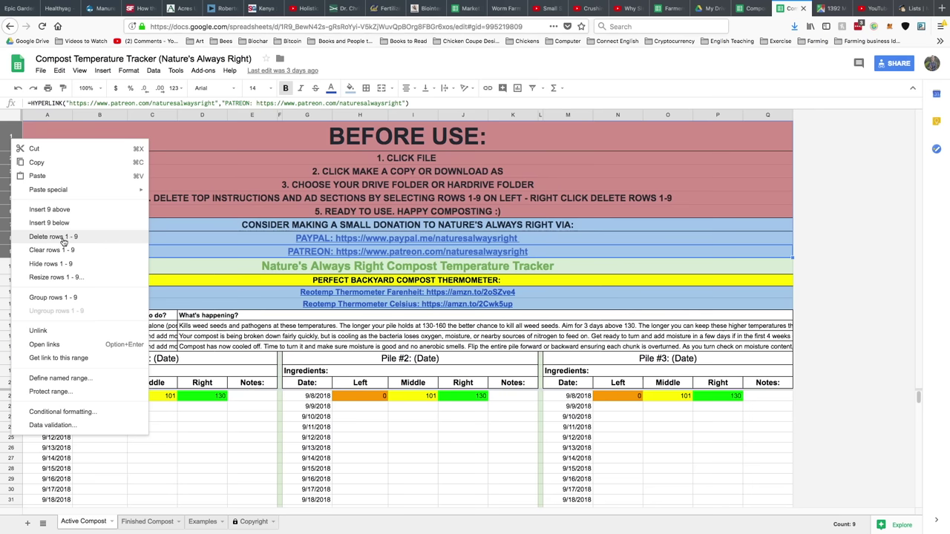
pyautogui.click(224, 237)
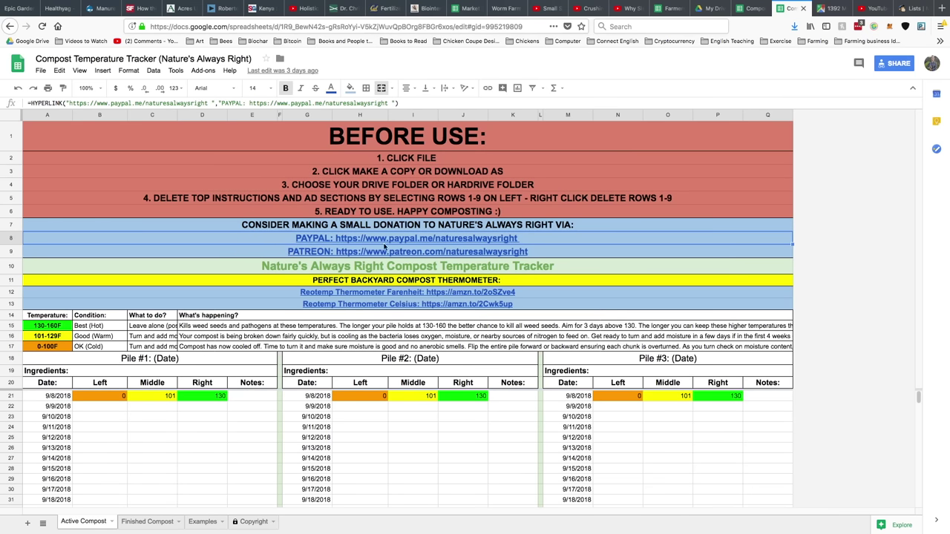
# Reselect rows 1–9 above the tracker title and open their row context menu
pyautogui.moveTo(355, 245)
pyautogui.click(276, 271)
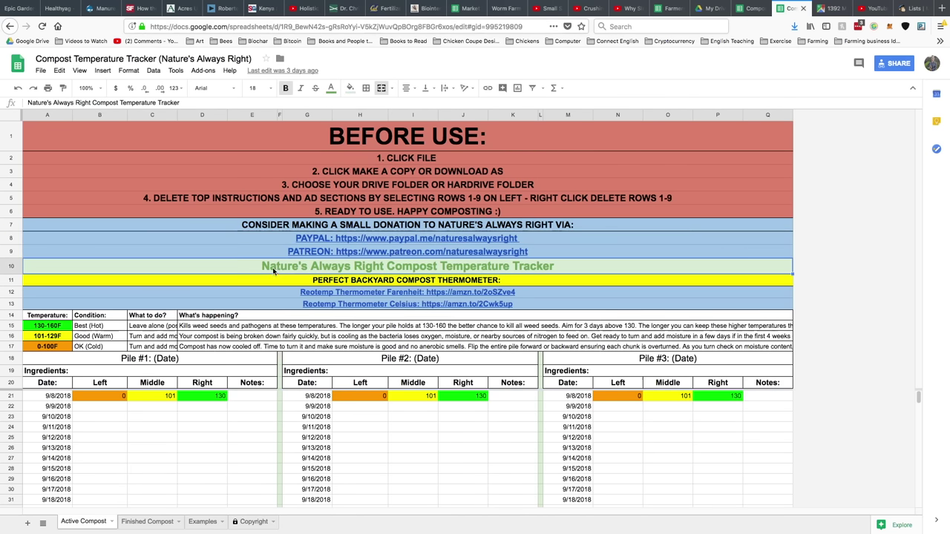
pyautogui.press('Up')
pyautogui.keyDown('shift'); pyautogui.click(12, 141); pyautogui.keyUp('shift')
pyautogui.rightClick(12, 140)
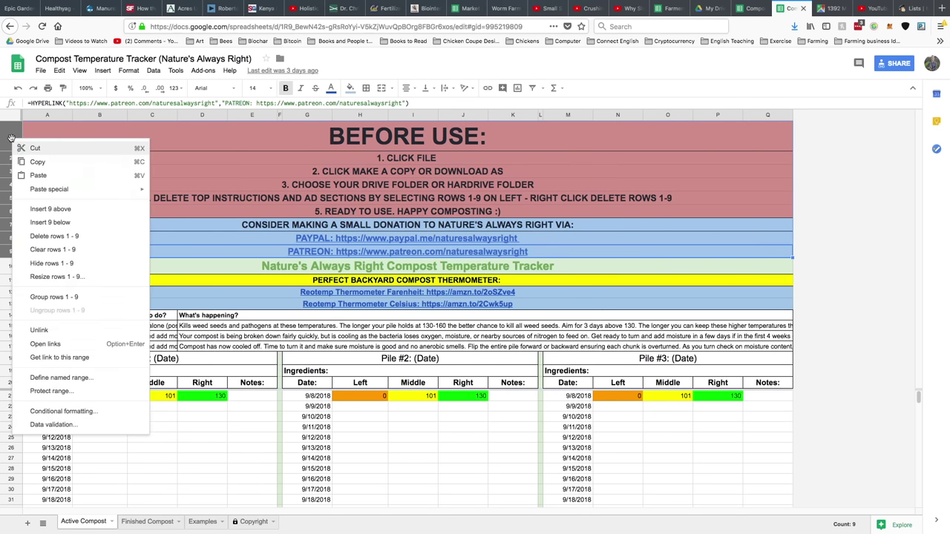
# Delete rows 1–9, then look over the thermometer heading and link rows
pyautogui.click(69, 239)
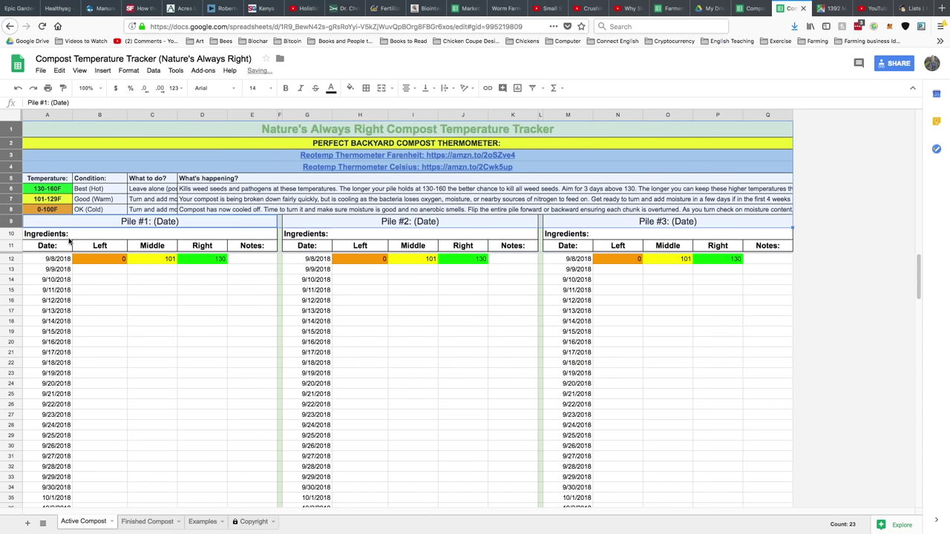
pyautogui.click(203, 147)
pyautogui.click(203, 169)
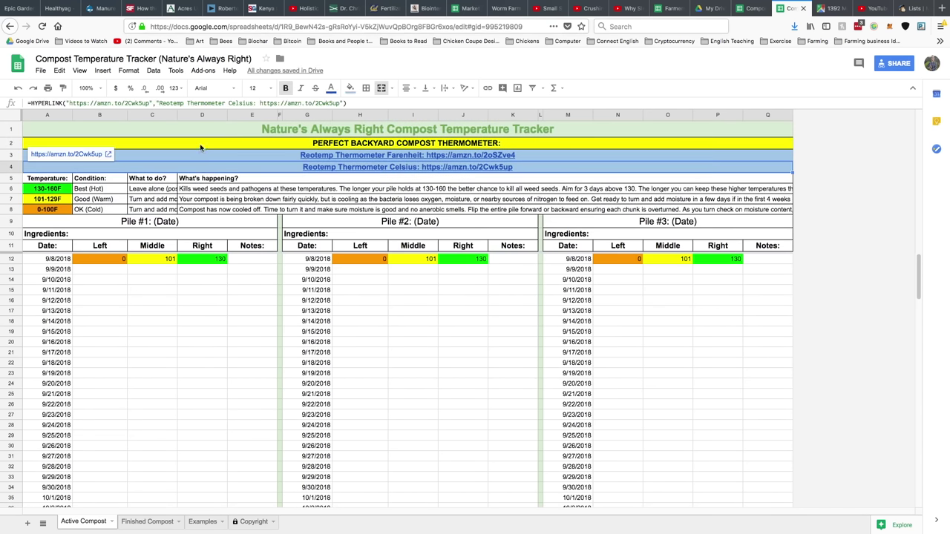
pyautogui.click(200, 147)
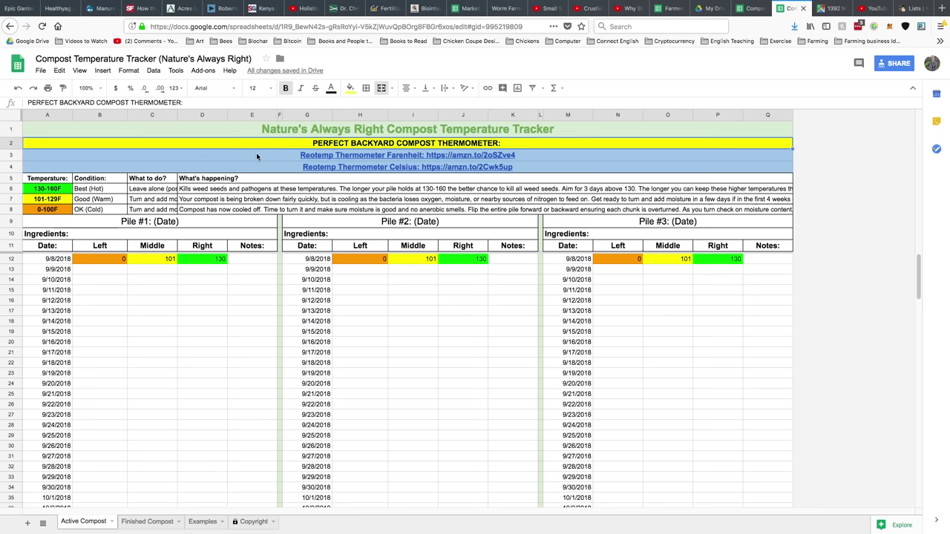
pyautogui.moveTo(255, 154)
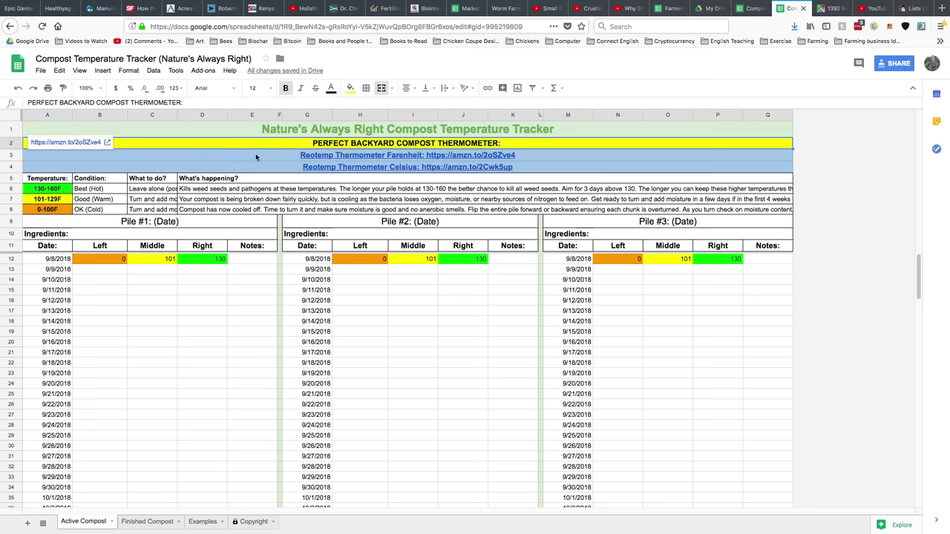
pyautogui.click(320, 156)
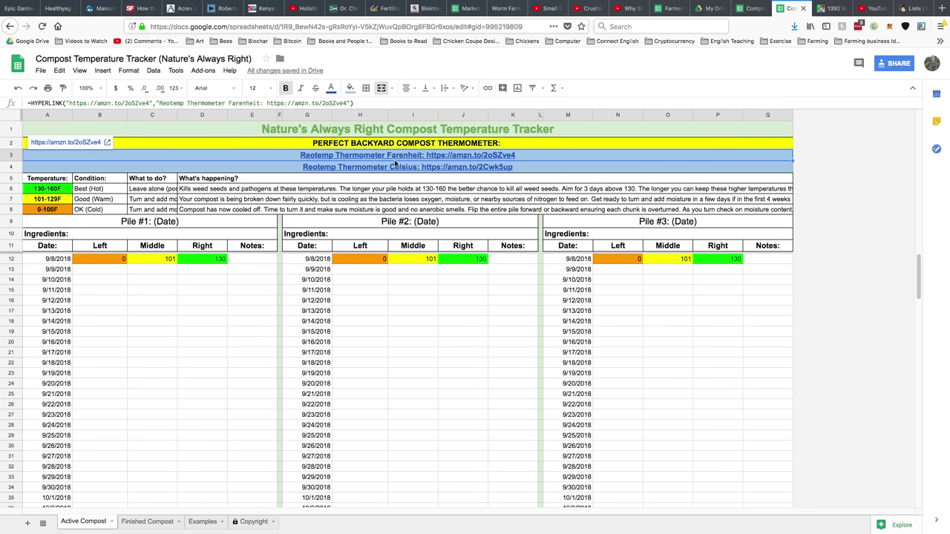
# Delete rows 2–4 holding the thermometer heading and Celsius/Fahrenheit links
pyautogui.click(11, 167)
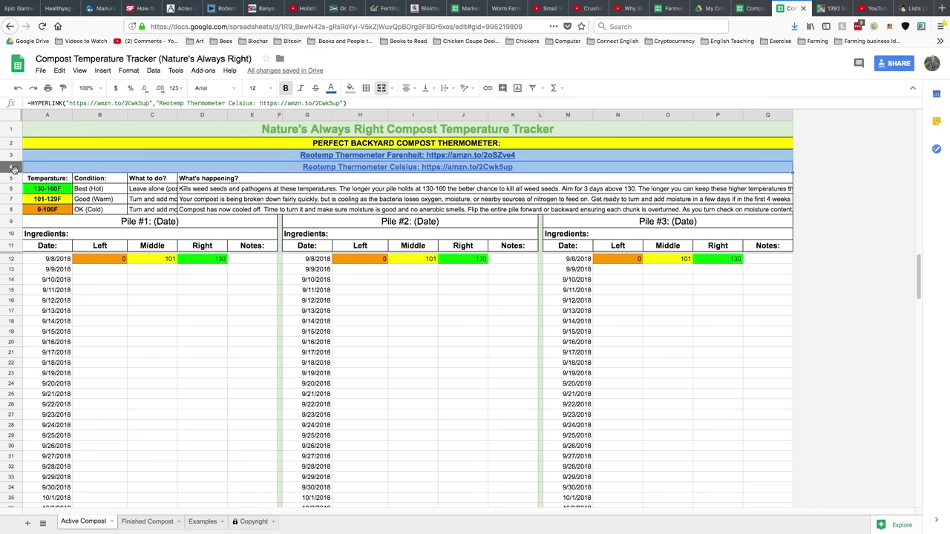
pyautogui.keyDown('shift'); pyautogui.click(12, 145); pyautogui.keyUp('shift')
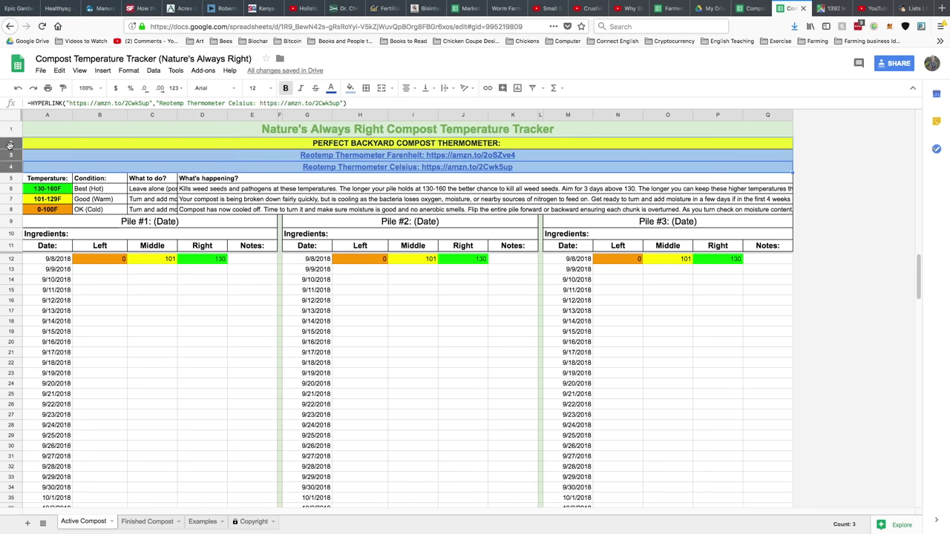
pyautogui.rightClick(12, 146)
pyautogui.click(67, 243)
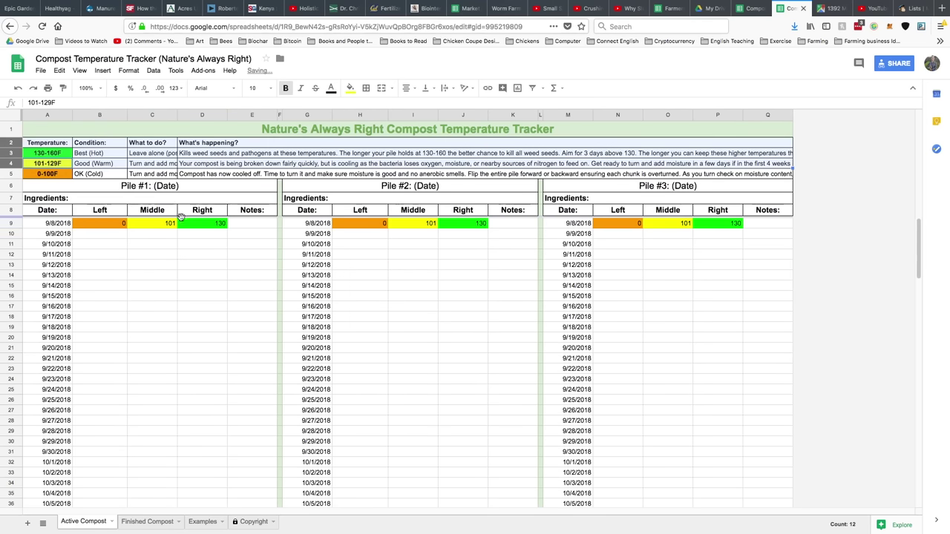
pyautogui.click(111, 176)
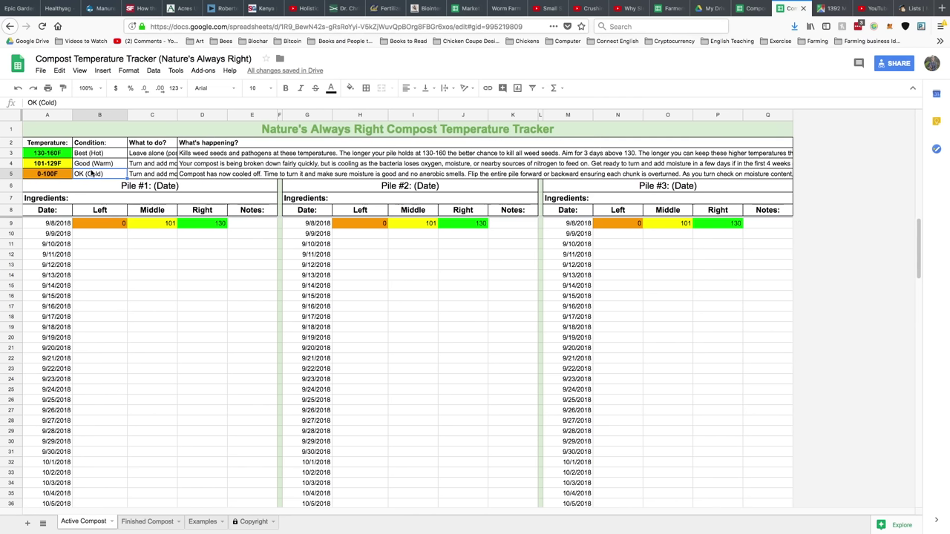
pyautogui.click(67, 176)
pyautogui.click(62, 167)
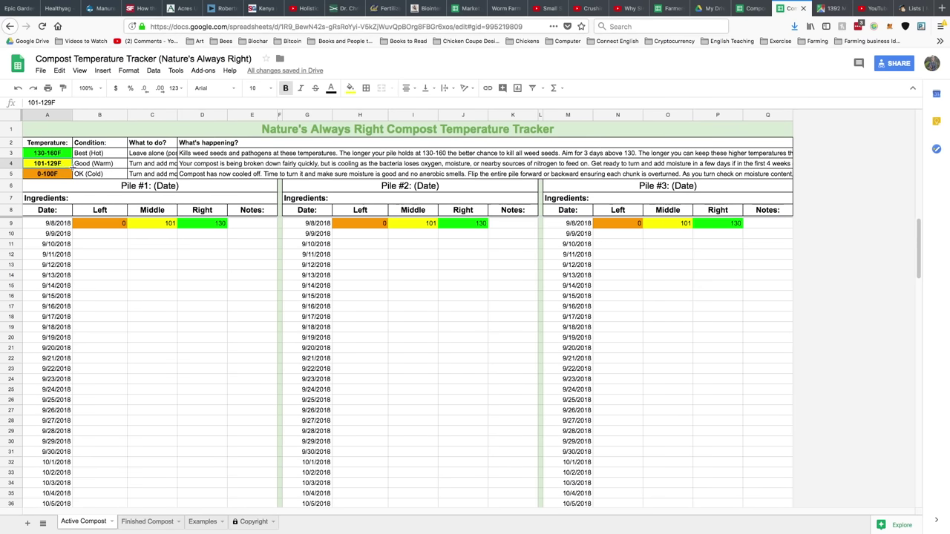
pyautogui.click(52, 155)
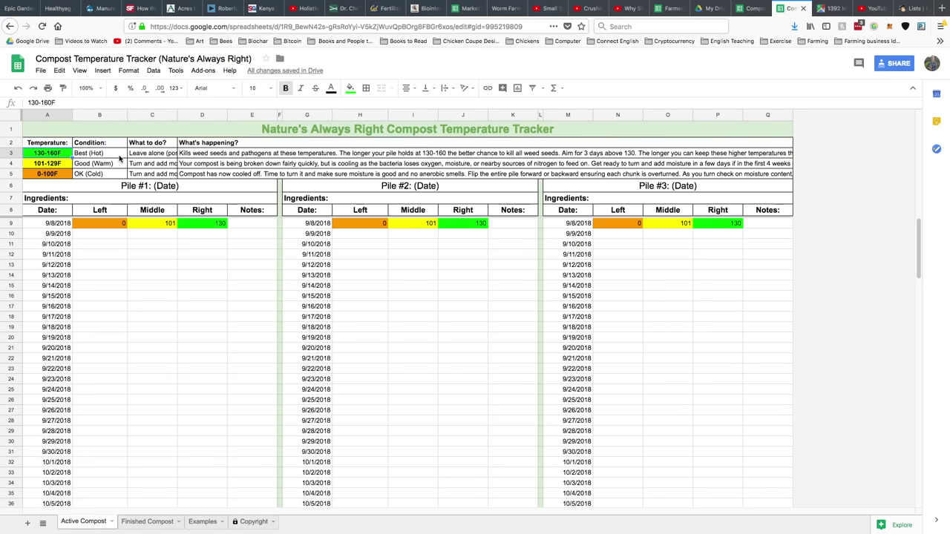
pyautogui.click(149, 153)
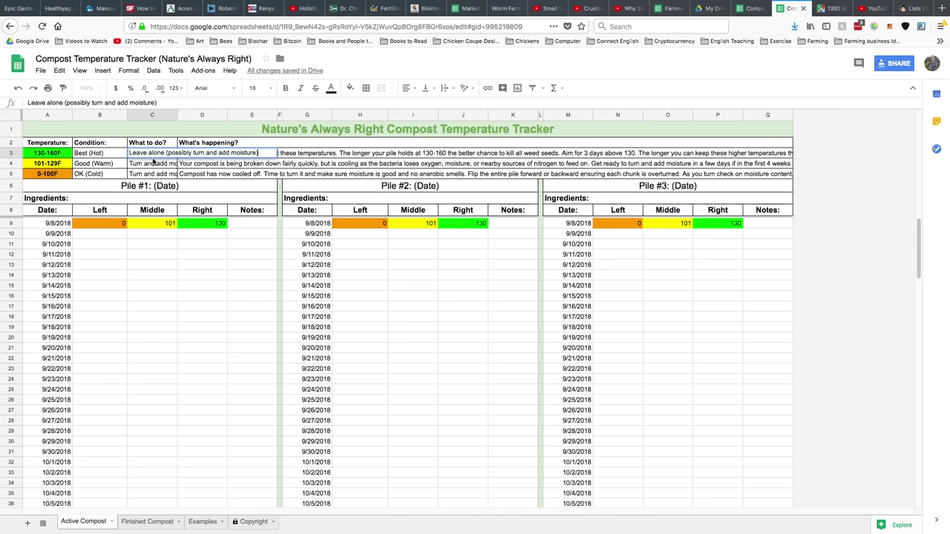
# Append ', turn every 5-7 days' to the cold-pile advice in C5
pyautogui.click(153, 162)
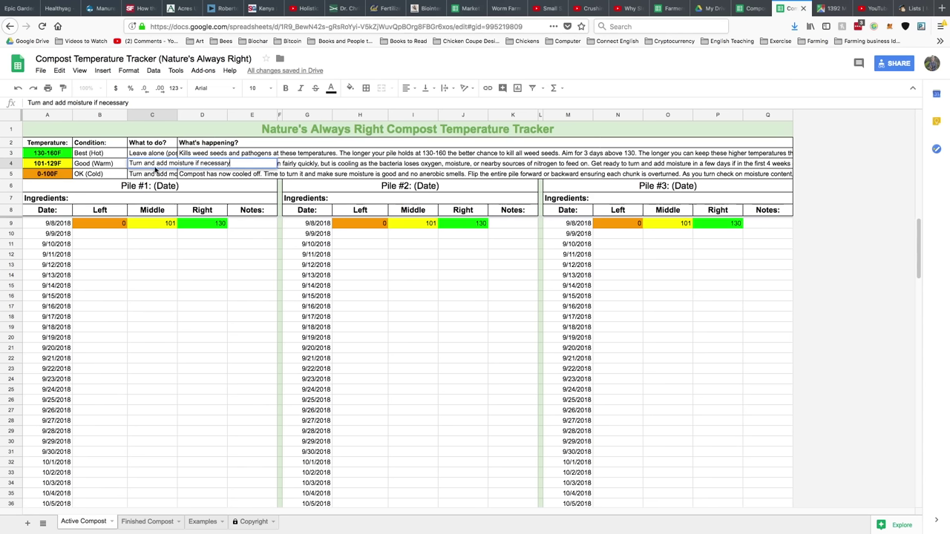
pyautogui.click(155, 173)
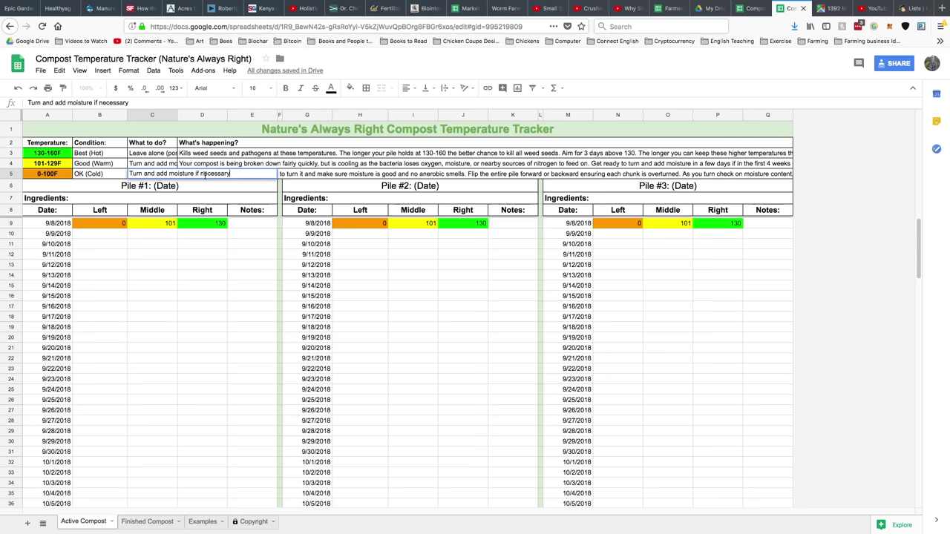
pyautogui.write(', turn every 5-7 days')
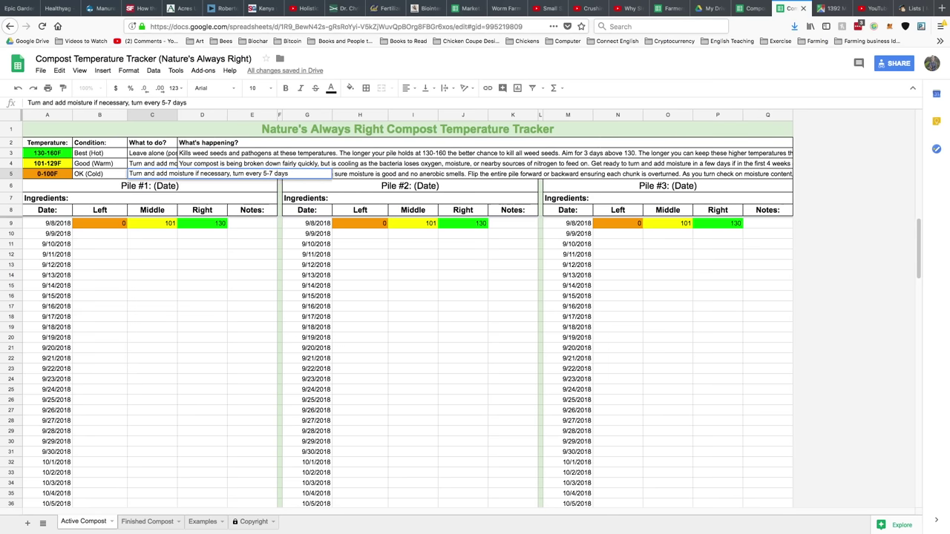
pyautogui.press('Return')
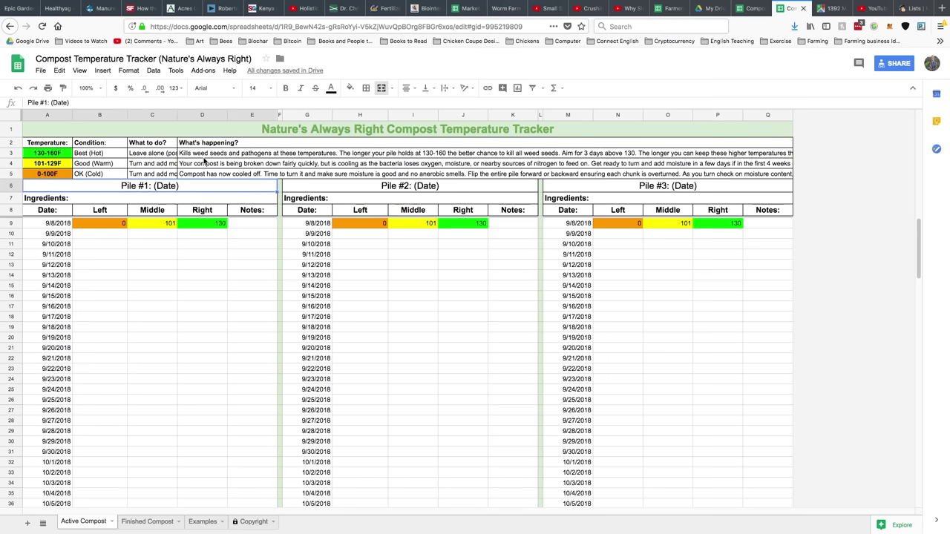
# Expand and read the cold-compost and hot-pile explanation texts
pyautogui.click(204, 175)
pyautogui.doubleClick(203, 176)
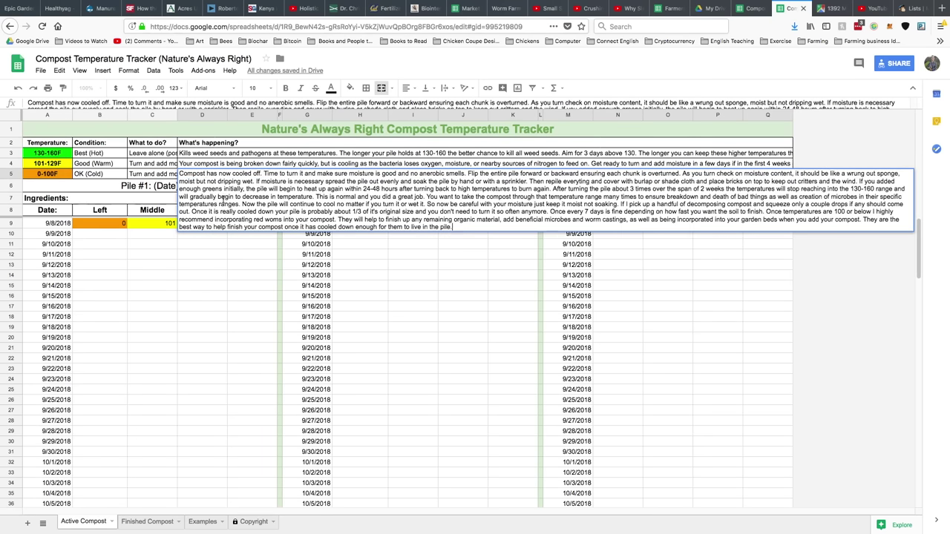
pyautogui.click(242, 165)
pyautogui.press('Up')
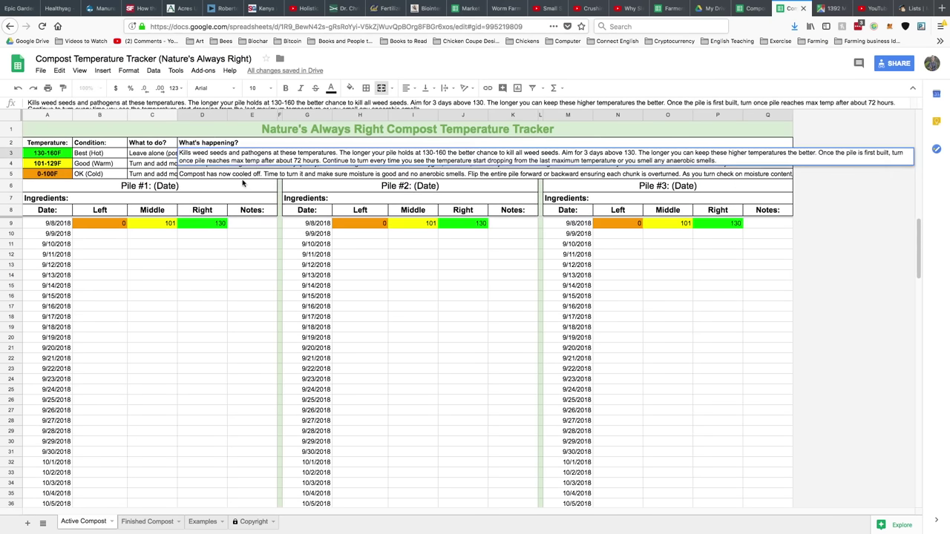
pyautogui.click(218, 203)
# Look over the Pile #1, Pile #2 and Pile #3 block titles
pyautogui.click(225, 182)
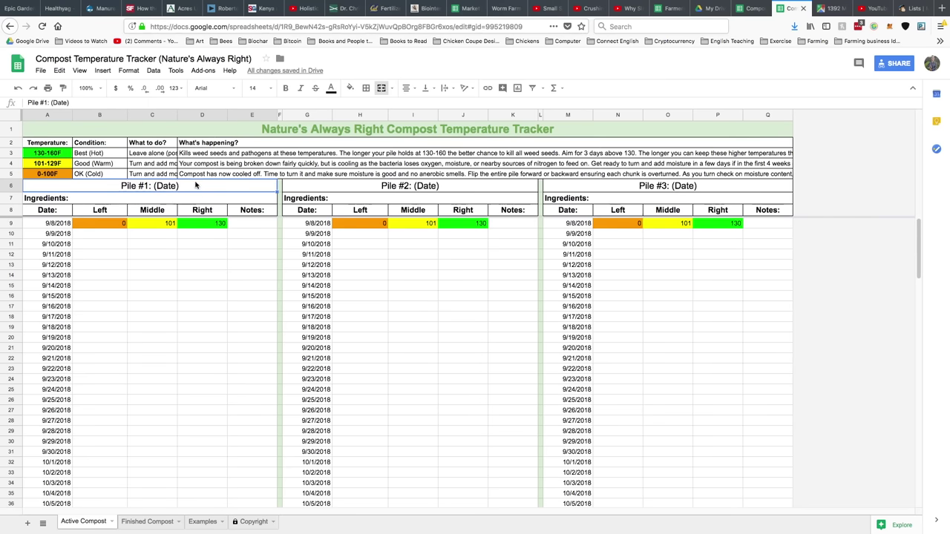
pyautogui.click(447, 188)
pyautogui.click(582, 186)
pyautogui.click(160, 189)
# Insert five blank columns to the right of Pile #3's columns M–Q
pyautogui.click(568, 115)
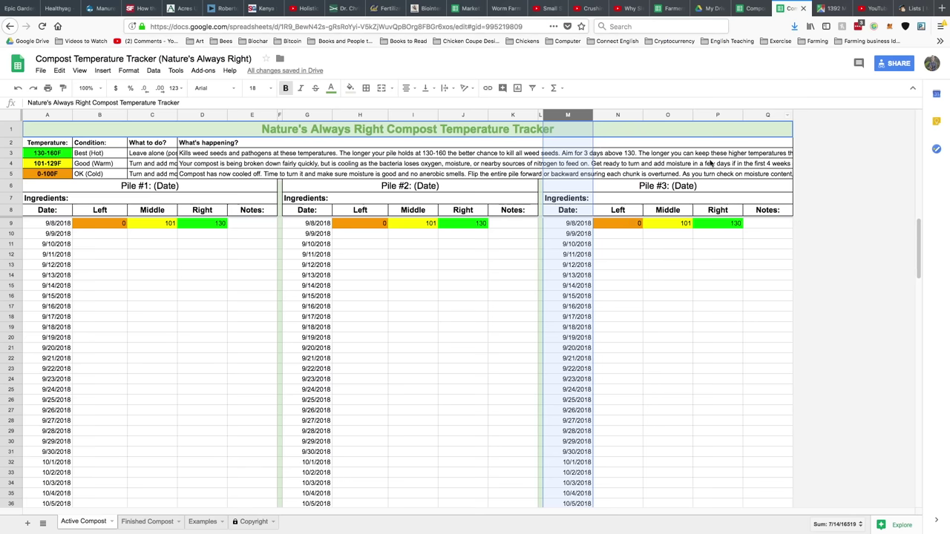
pyautogui.keyDown('shift'); pyautogui.click(759, 116); pyautogui.keyUp('shift')
pyautogui.rightClick(760, 116)
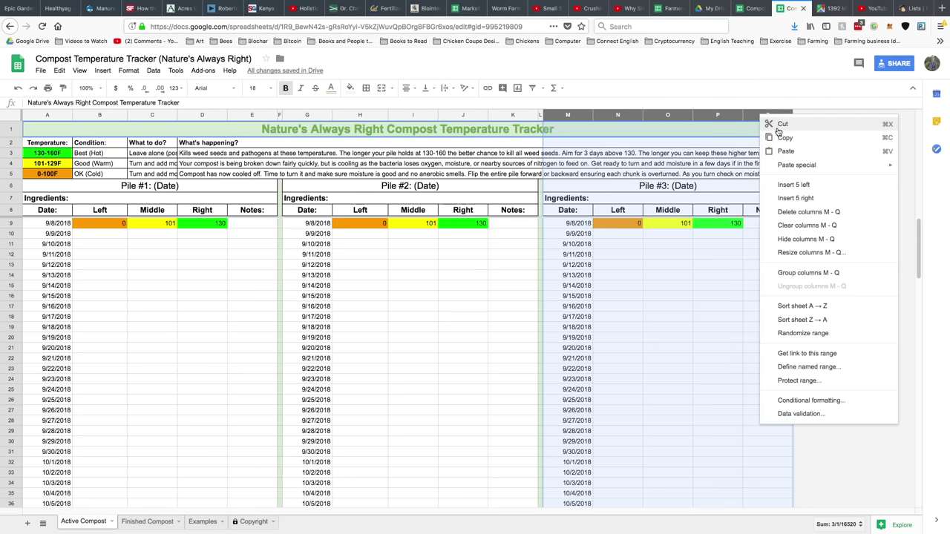
pyautogui.rightClick(767, 117)
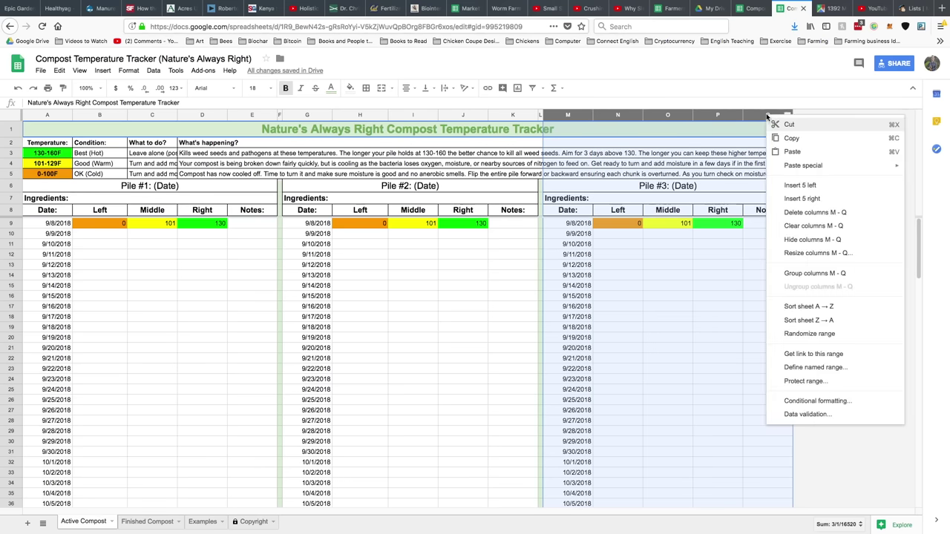
pyautogui.click(808, 200)
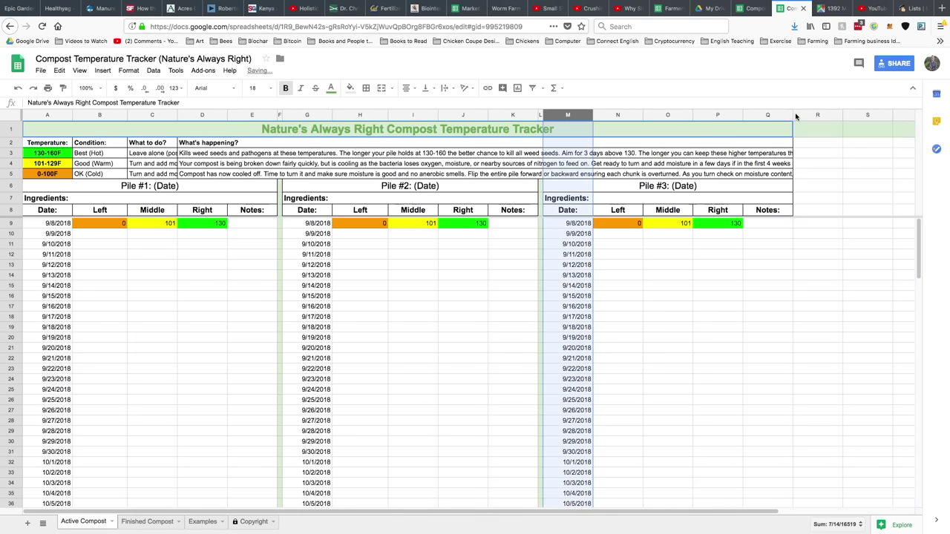
# Paste the Pile #3 block from columns M–Q into the new columns at R1
pyautogui.keyDown('shift'); pyautogui.click(774, 115); pyautogui.keyUp('shift')
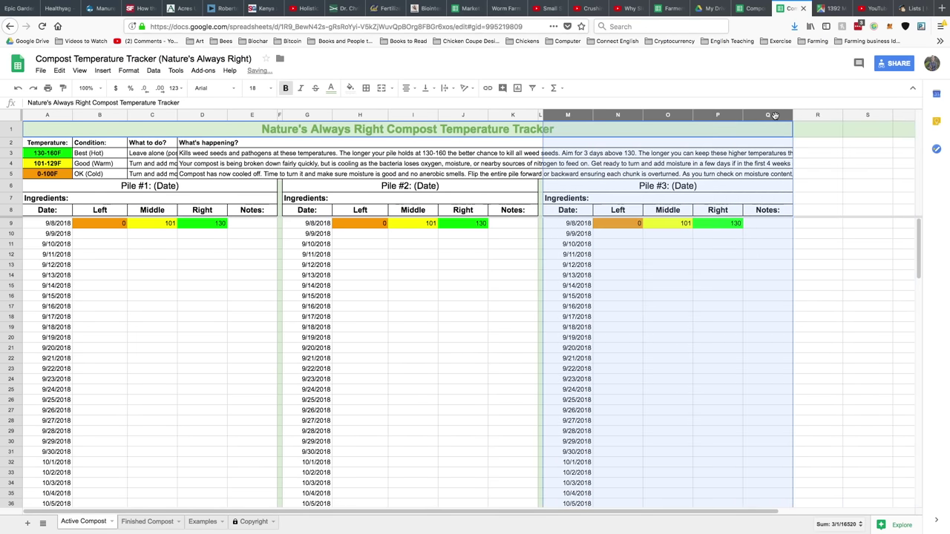
pyautogui.click(818, 135)
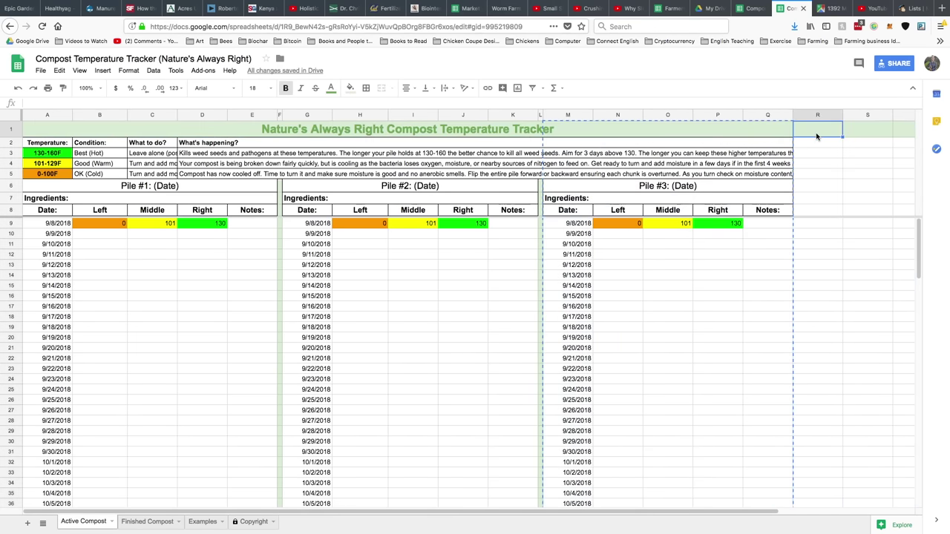
pyautogui.hotkey('ctrl', 'v')
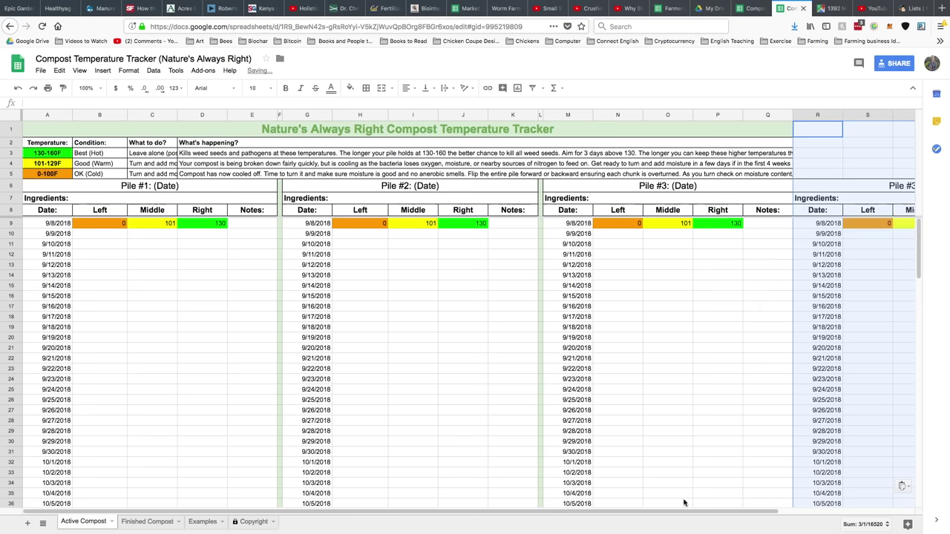
pyautogui.moveTo(690, 512); pyautogui.dragTo(894, 511)
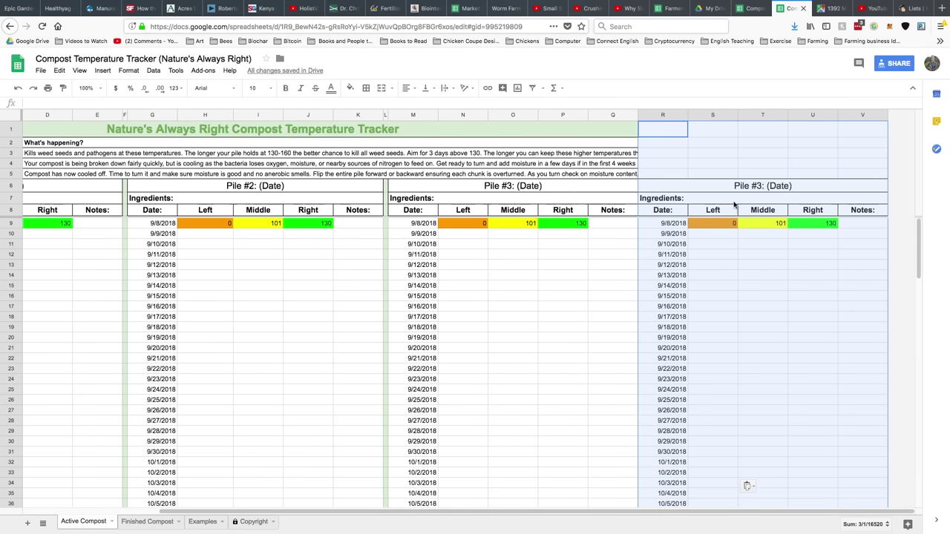
# Retitle the copied block 'Pile #4: (Date)'
pyautogui.click(755, 187)
pyautogui.doubleClick(762, 185)
pyautogui.press('BackSpace')
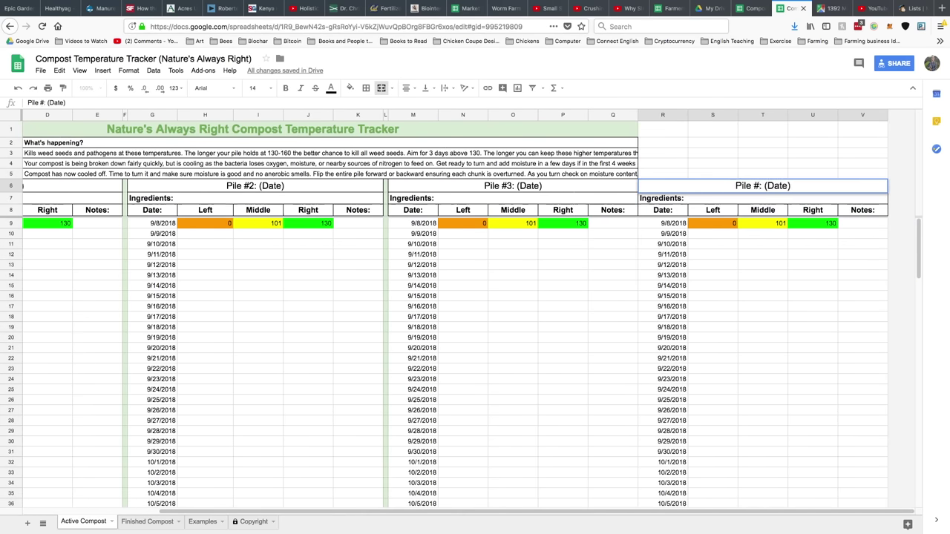
pyautogui.write('4')
pyautogui.click(737, 275)
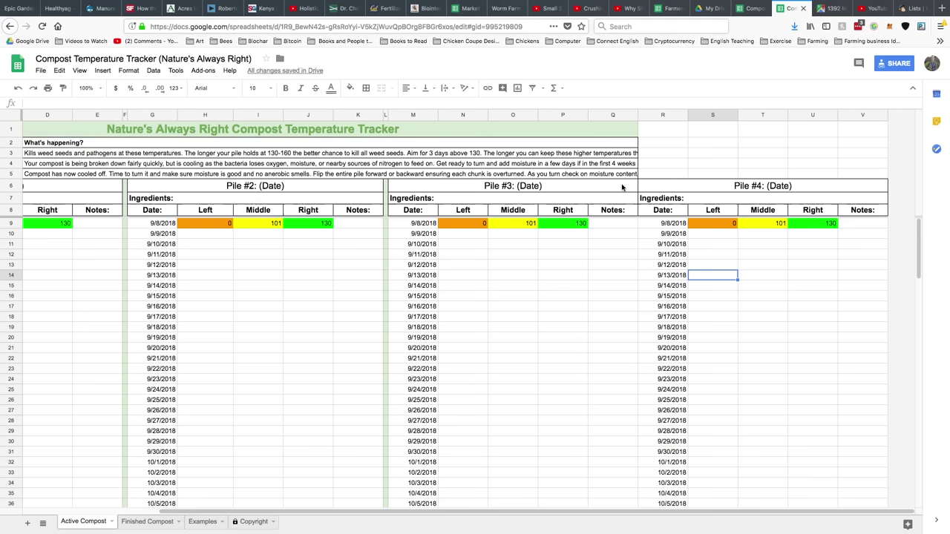
pyautogui.click(386, 235)
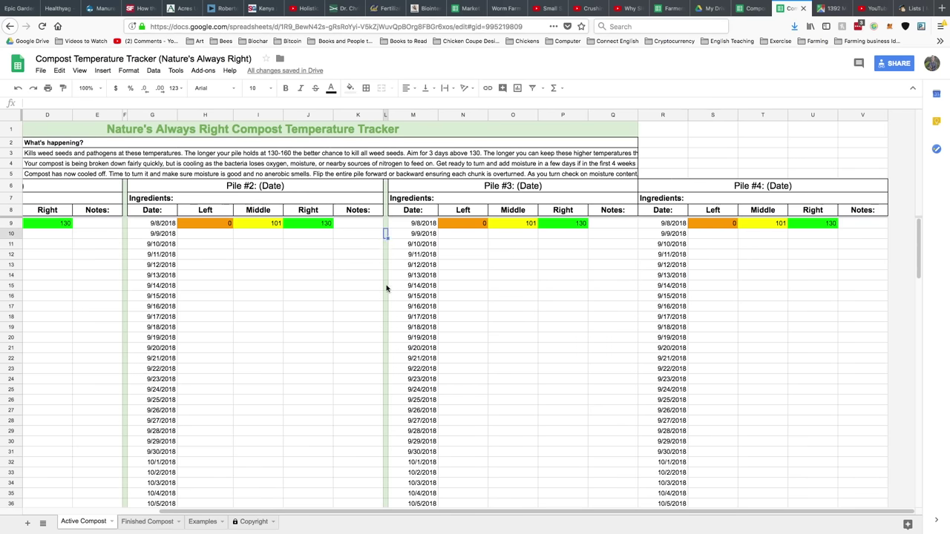
pyautogui.click(385, 114)
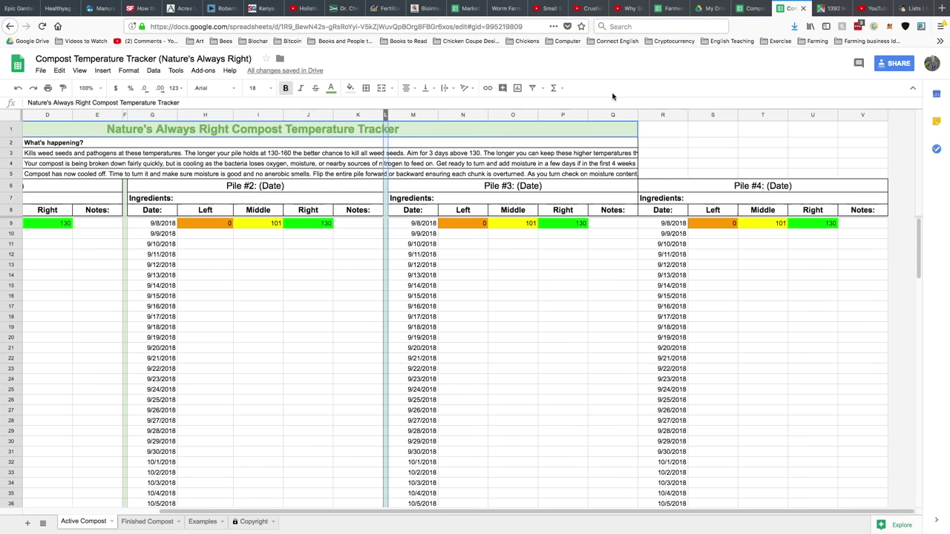
# Add a narrow coloured divider column right of Pile #3, then undo the column additions
pyautogui.rightClick(614, 115)
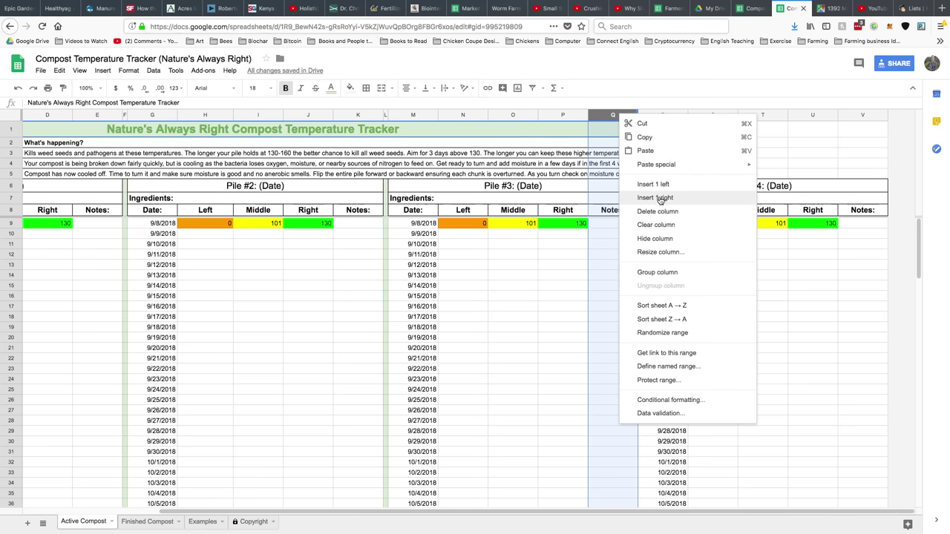
pyautogui.click(660, 199)
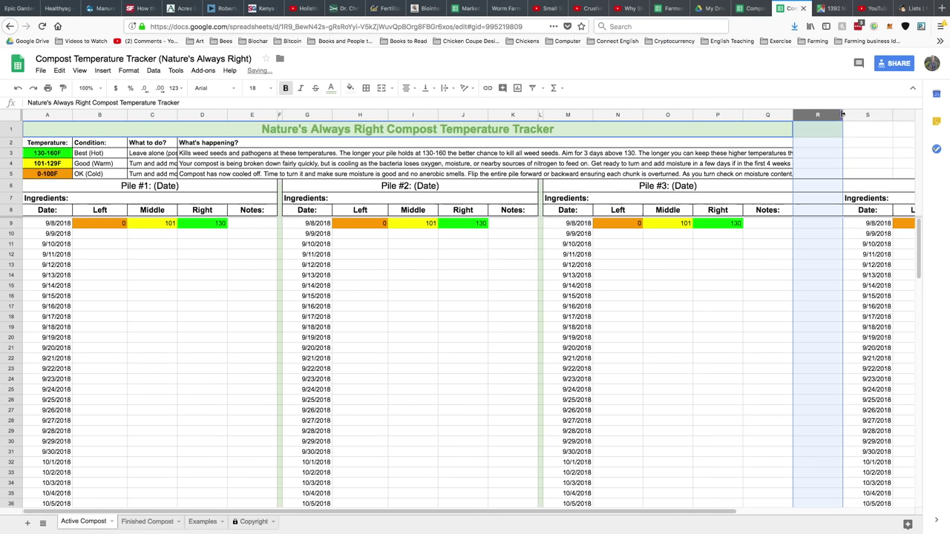
pyautogui.moveTo(842, 115); pyautogui.dragTo(795, 114)
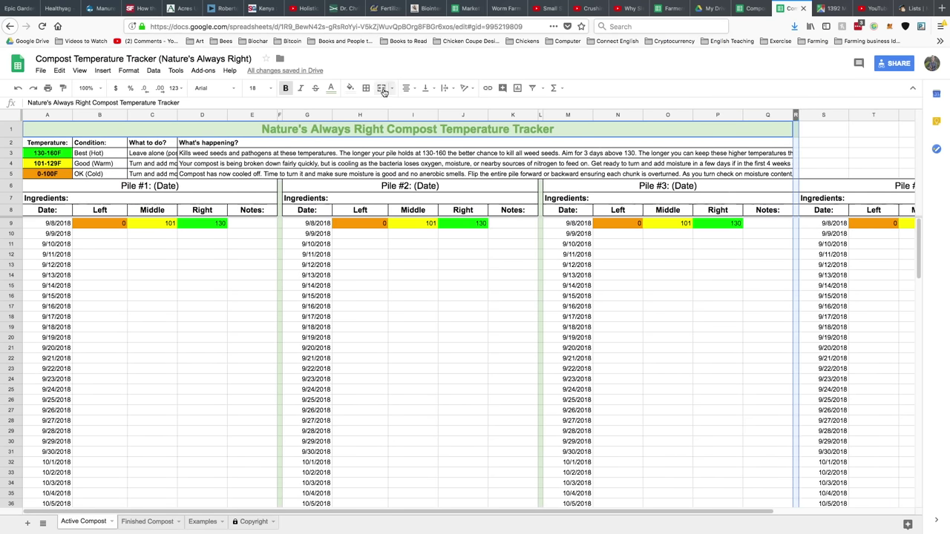
pyautogui.click(349, 88)
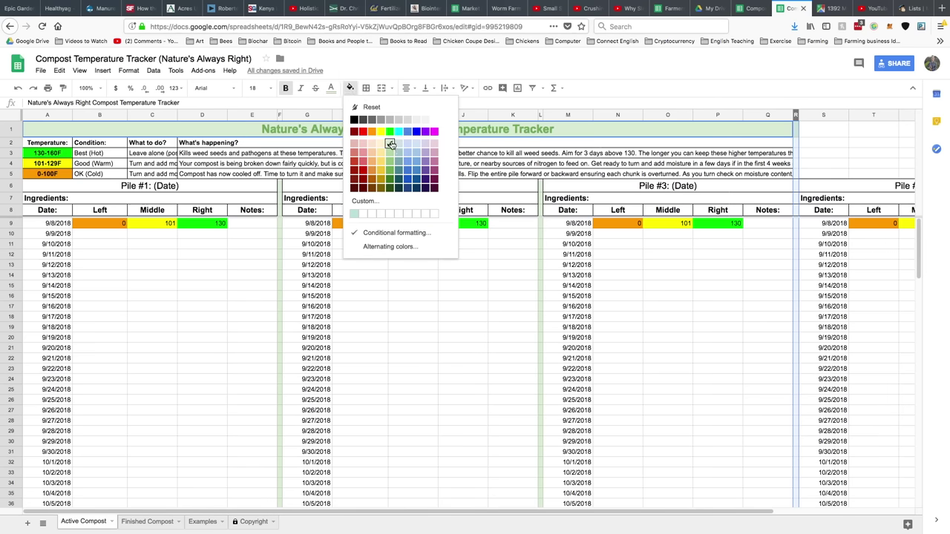
pyautogui.click(667, 306)
pyautogui.moveTo(747, 514); pyautogui.dragTo(768, 529)
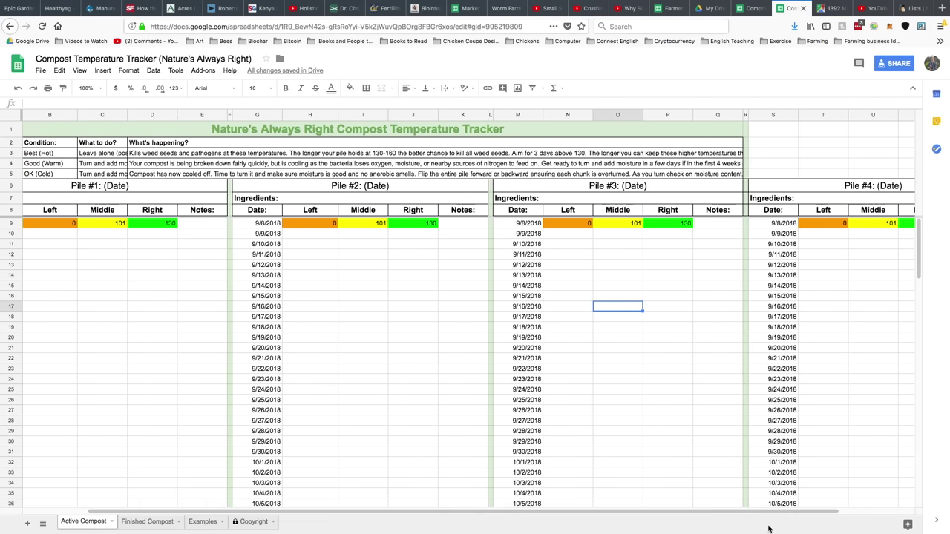
pyautogui.hotkey('ctrl', 'z')
pyautogui.hotkey('ctrl', 'z')
pyautogui.hotkey('ctrl', 'z')
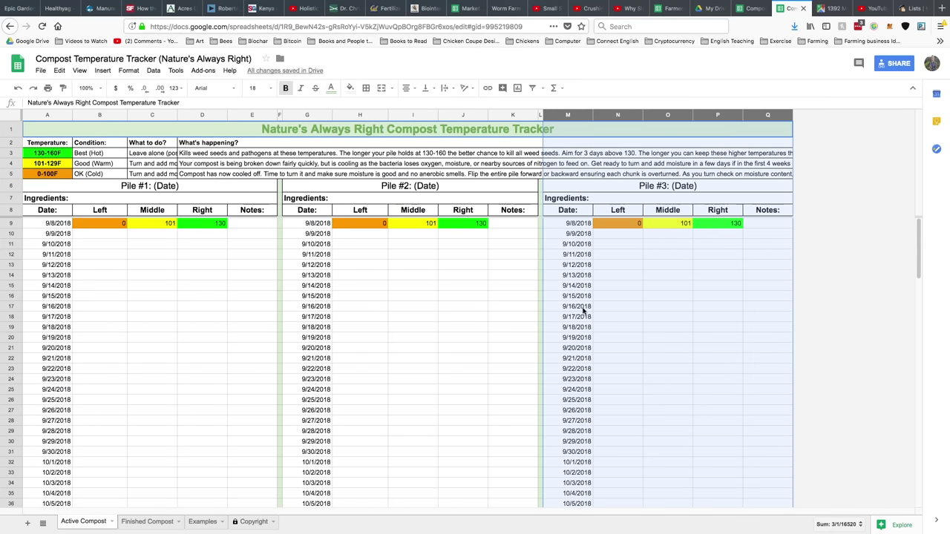
pyautogui.click(579, 234)
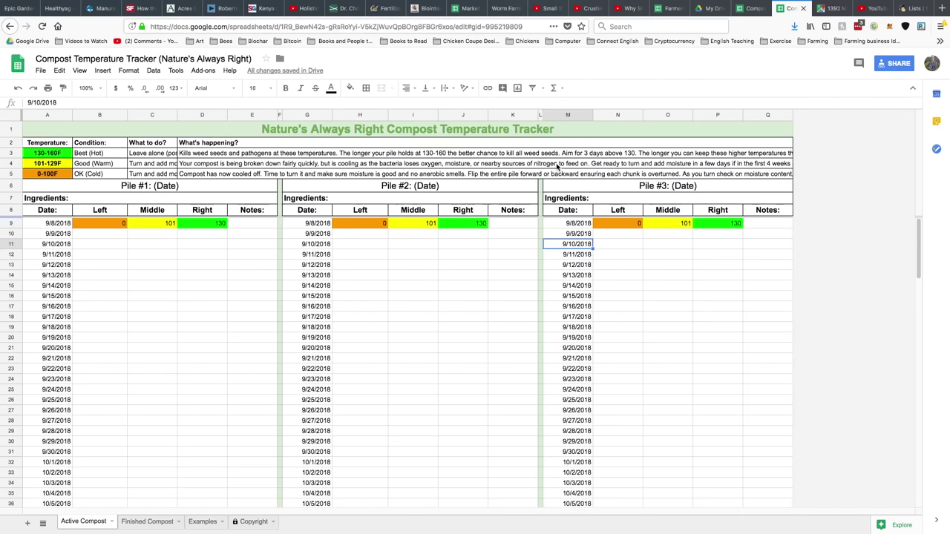
pyautogui.click(540, 115)
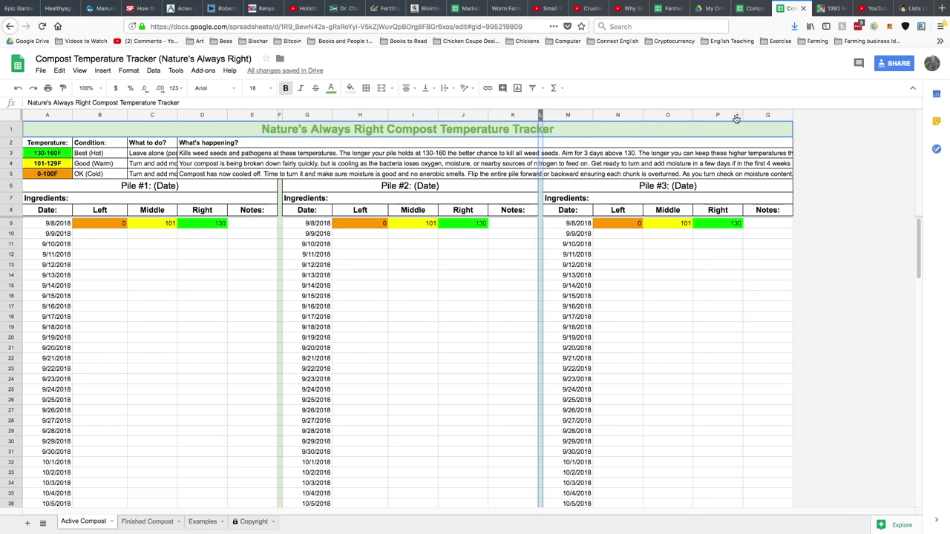
pyautogui.keyDown('shift'); pyautogui.click(772, 116); pyautogui.keyUp('shift')
pyautogui.rightClick(771, 115)
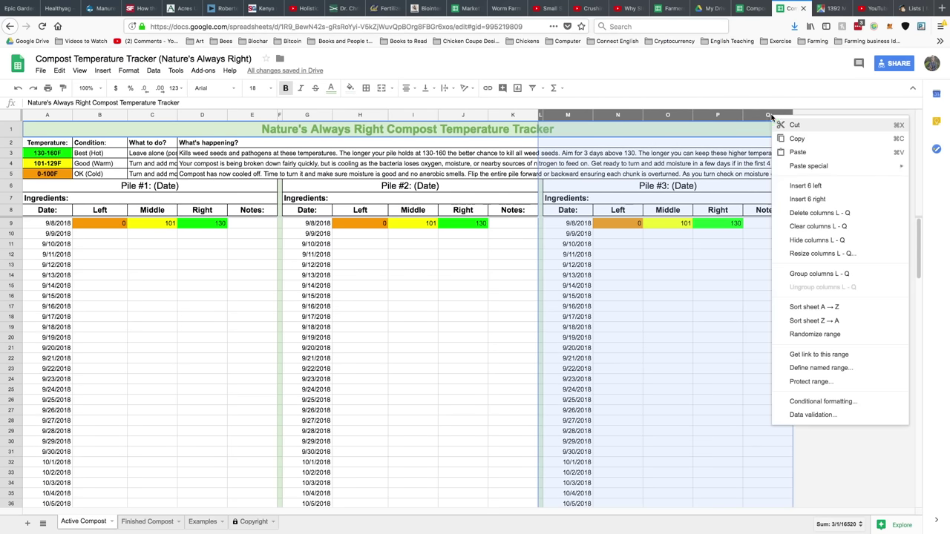
pyautogui.click(823, 213)
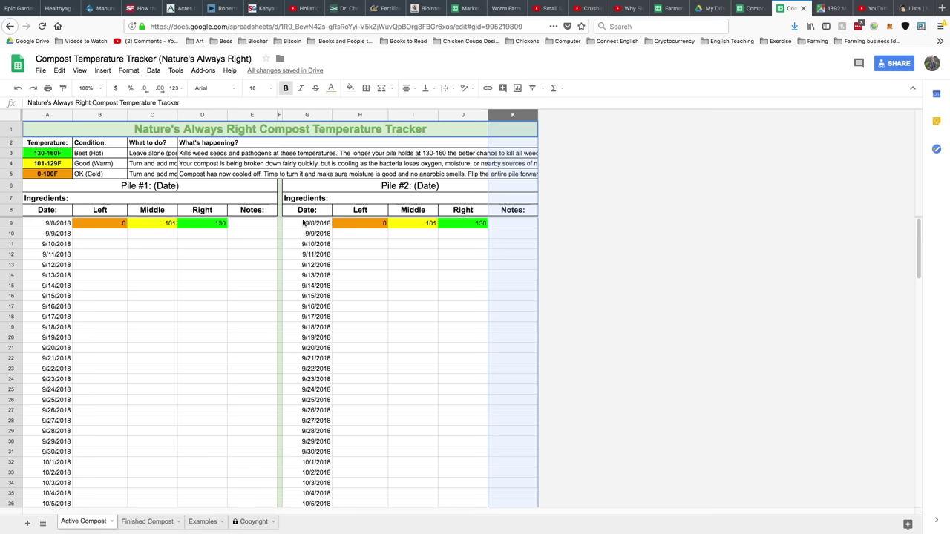
pyautogui.hotkey('ctrl', 'z')
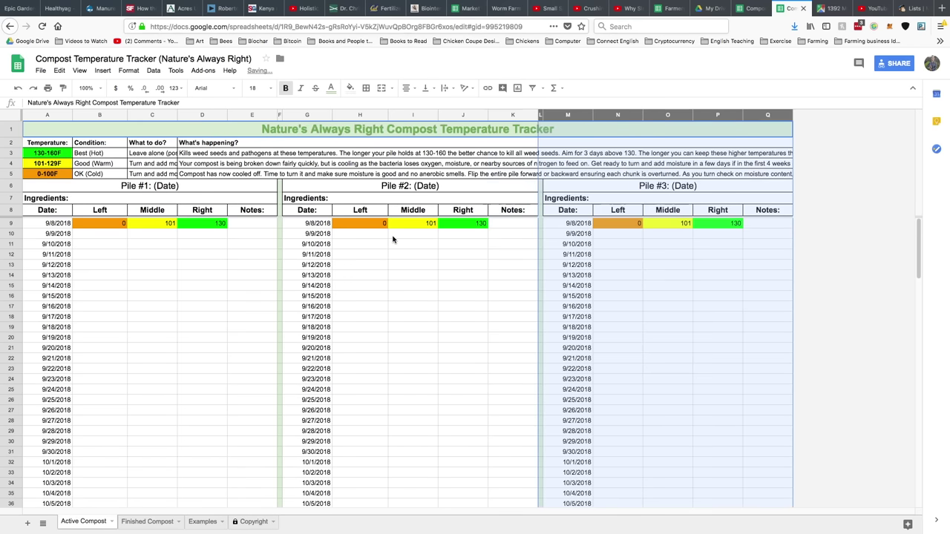
pyautogui.click(412, 295)
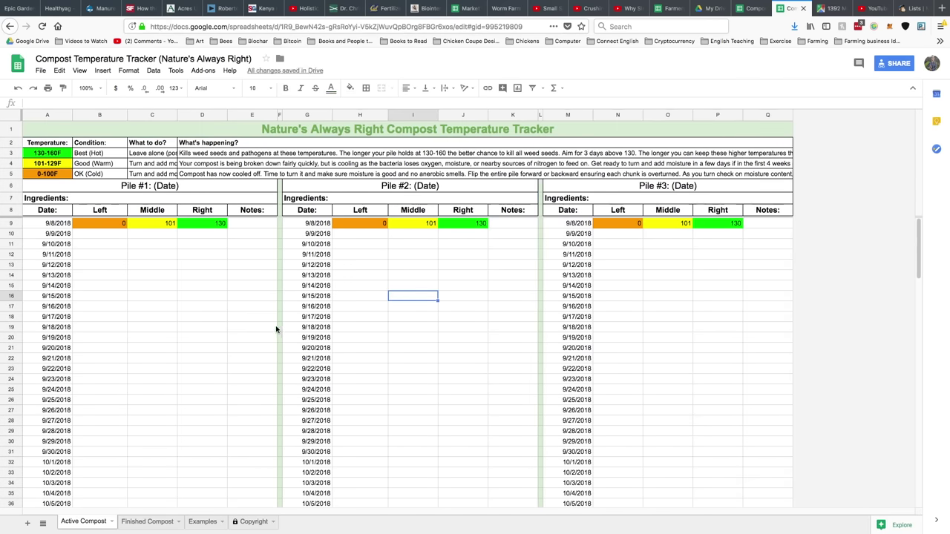
# Open the Pile #1 title for editing and mark the word Date
pyautogui.click(104, 212)
pyautogui.click(136, 189)
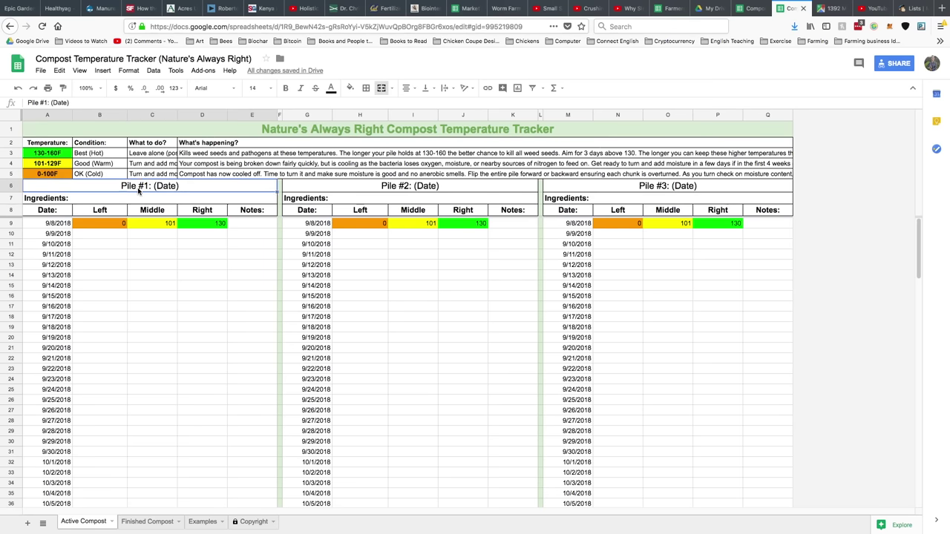
pyautogui.doubleClick(146, 188)
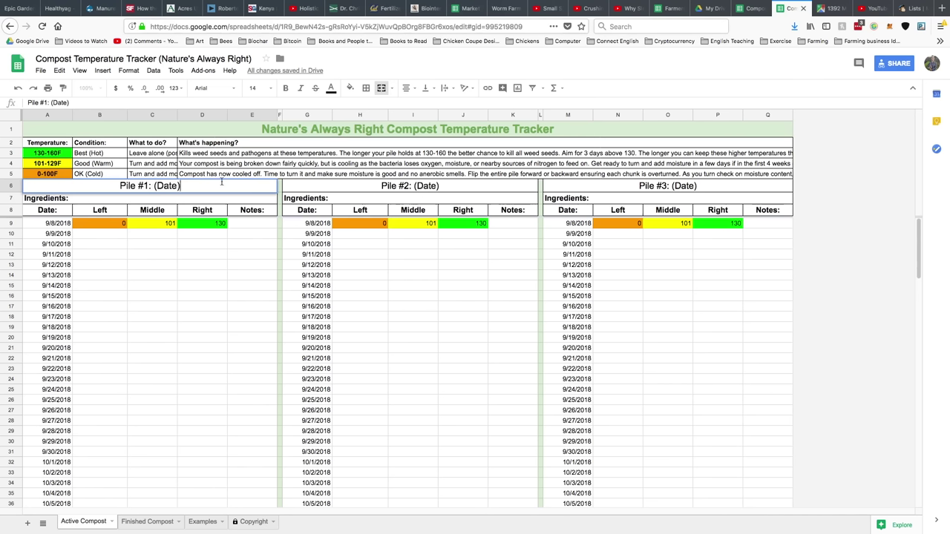
pyautogui.doubleClick(167, 186)
# Enter CHICKEN BEDDING, MANURE, VEGGIE SCRAPS, LEAVES, BOKASHI in the Ingredients cell A7
pyautogui.click(68, 199)
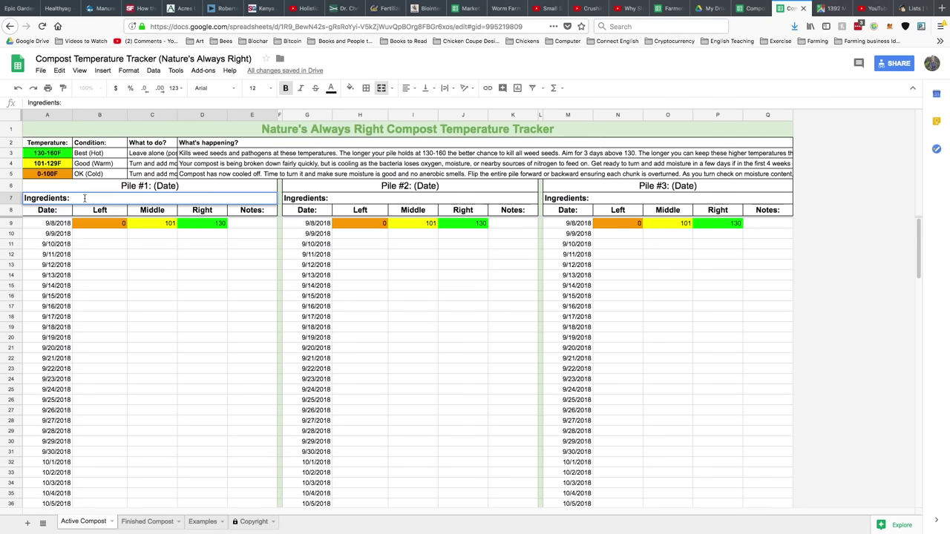
pyautogui.write('CHICKEN BEDDING')
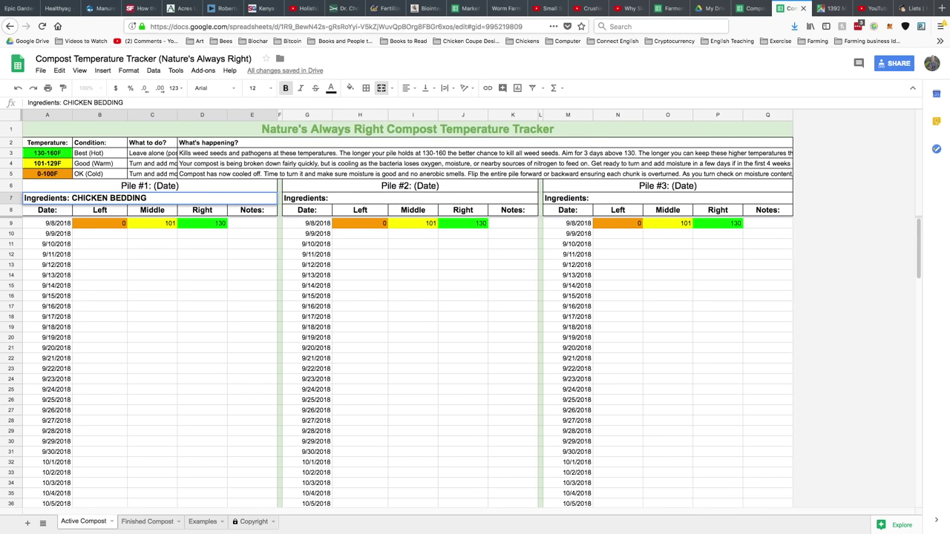
pyautogui.write(', MANURE, VEGGIE S')
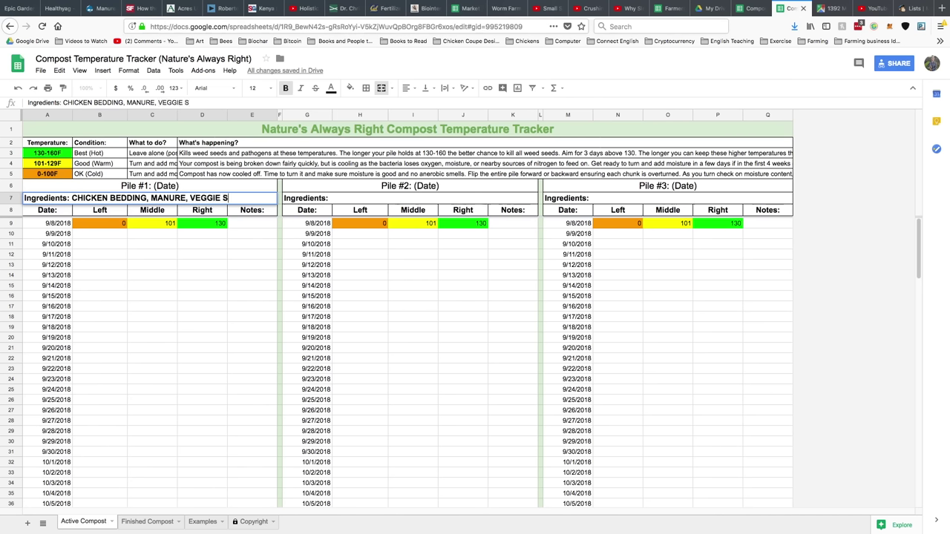
pyautogui.write('CRAPS, LEAV')
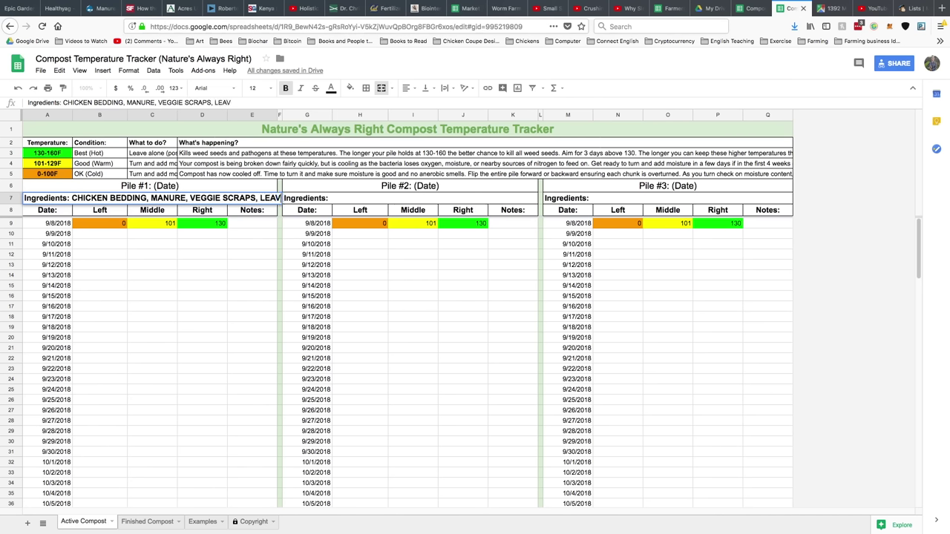
pyautogui.write('ES, BOKASHI')
pyautogui.press('Return')
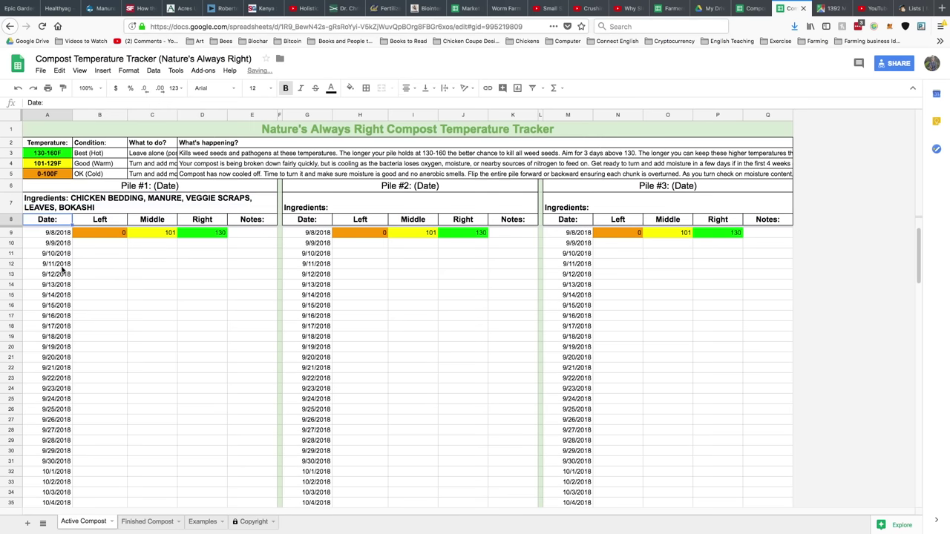
pyautogui.click(117, 213)
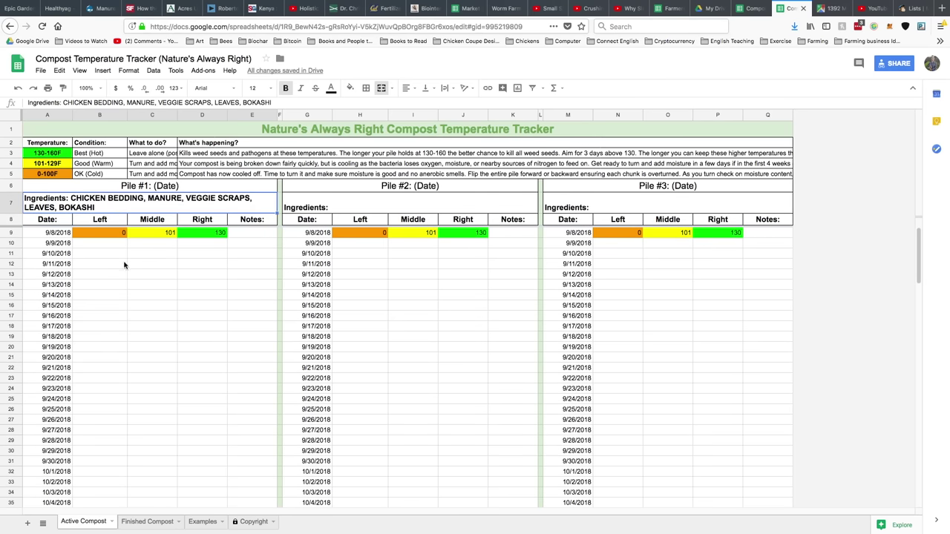
pyautogui.doubleClick(116, 205)
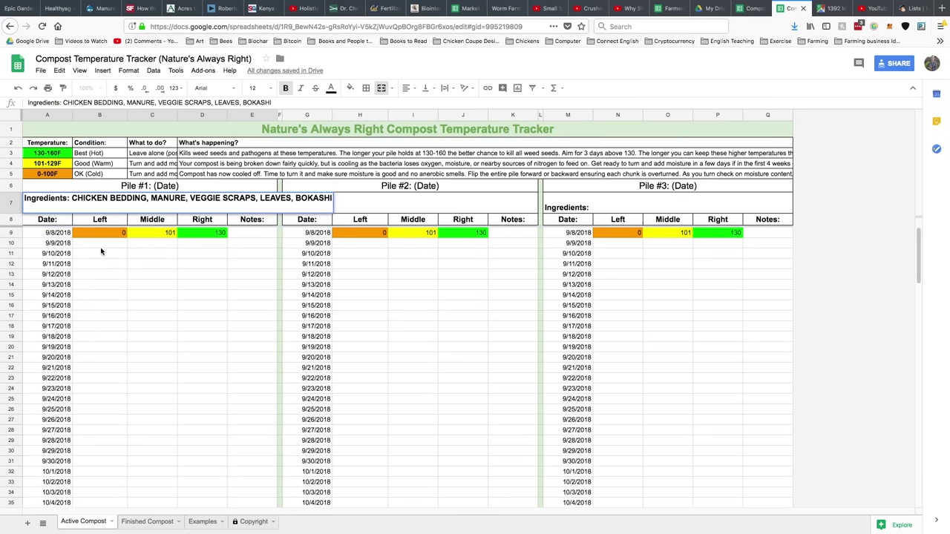
pyautogui.click(141, 275)
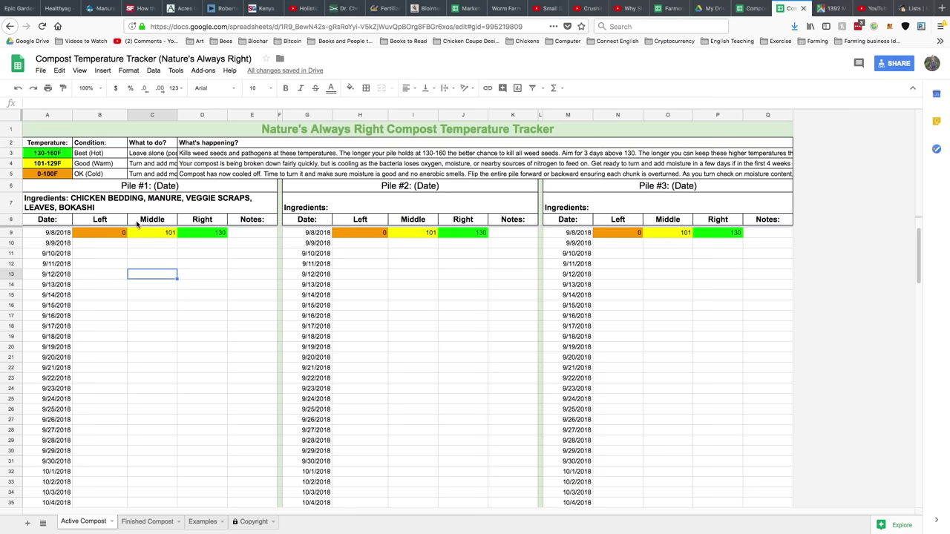
pyautogui.click(110, 254)
pyautogui.click(111, 236)
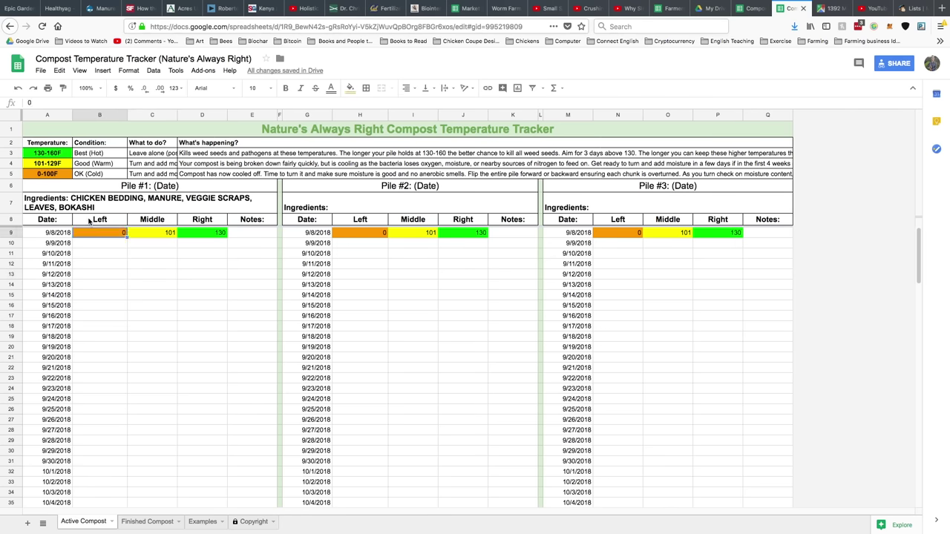
pyautogui.click(57, 223)
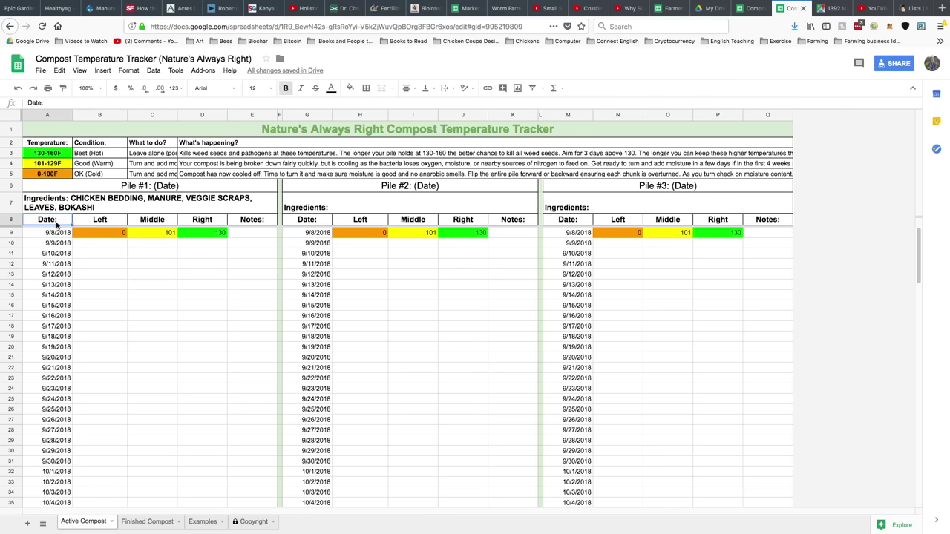
pyautogui.click(101, 225)
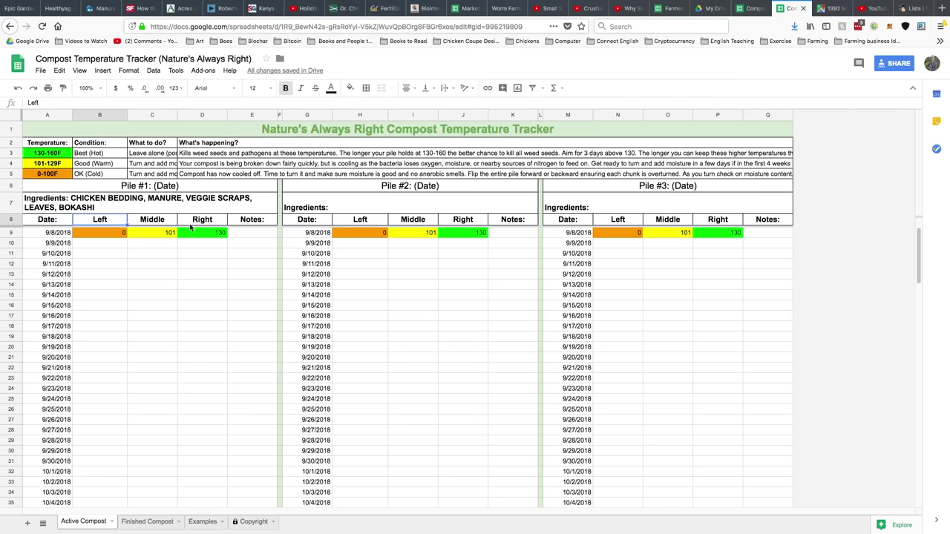
pyautogui.click(249, 222)
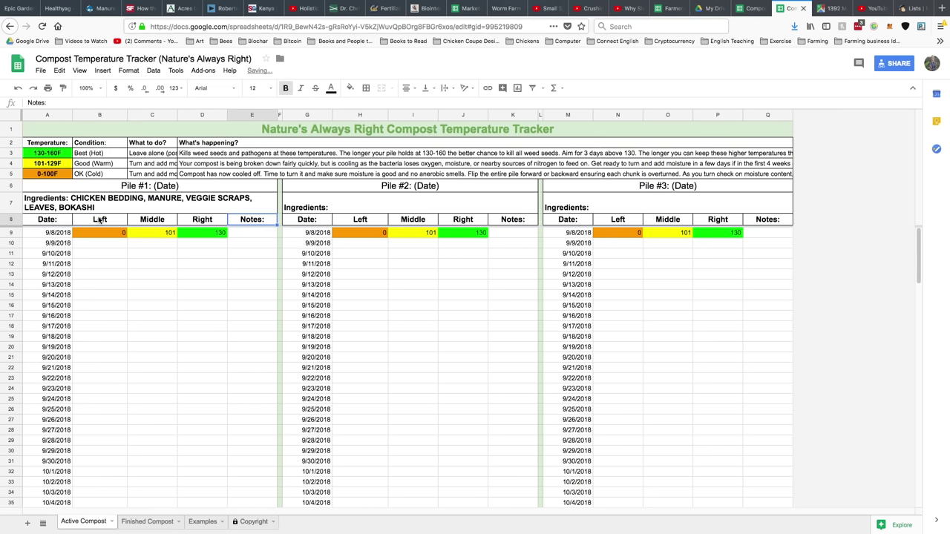
pyautogui.click(57, 236)
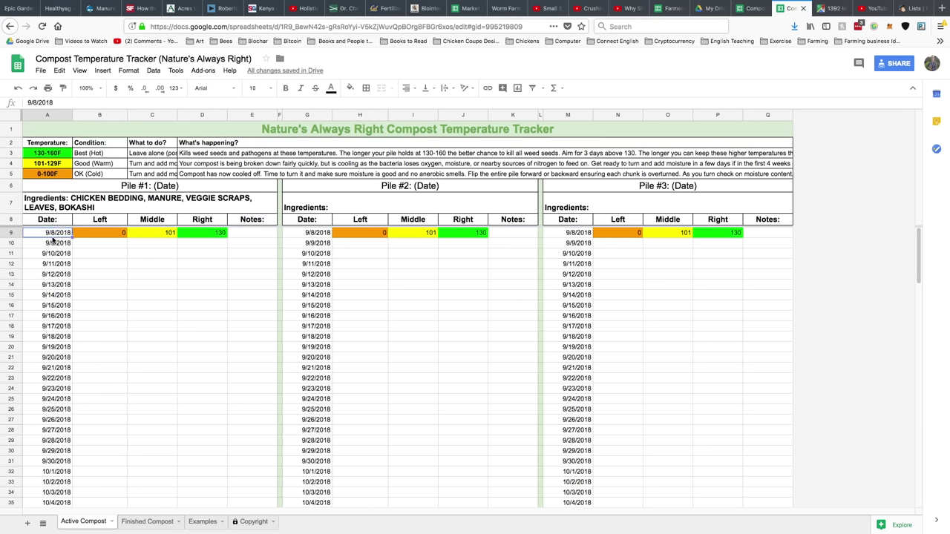
pyautogui.click(106, 236)
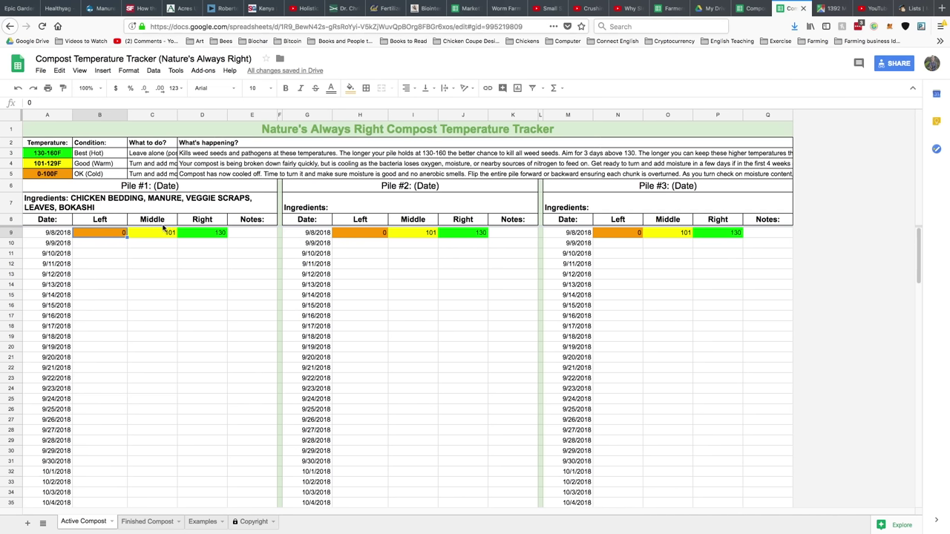
# Enter 0 for the 9/9/2018 Middle reading in C10 and 0 for Left in B10
pyautogui.click(161, 233)
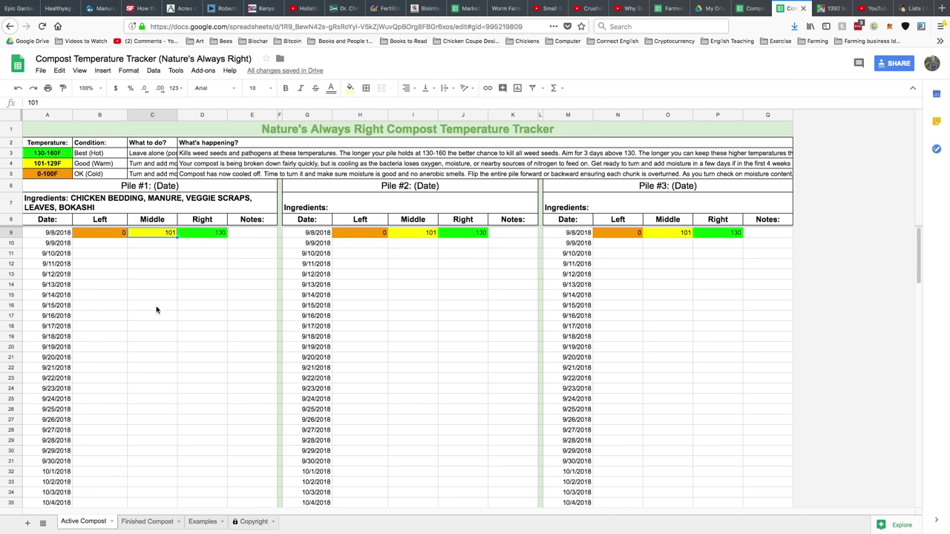
pyautogui.click(149, 247)
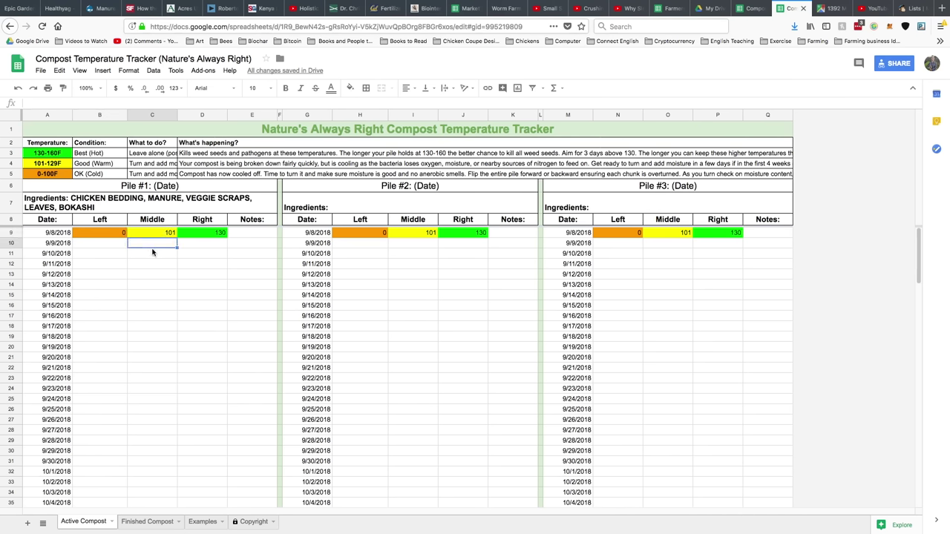
pyautogui.write('0')
pyautogui.press('Left')
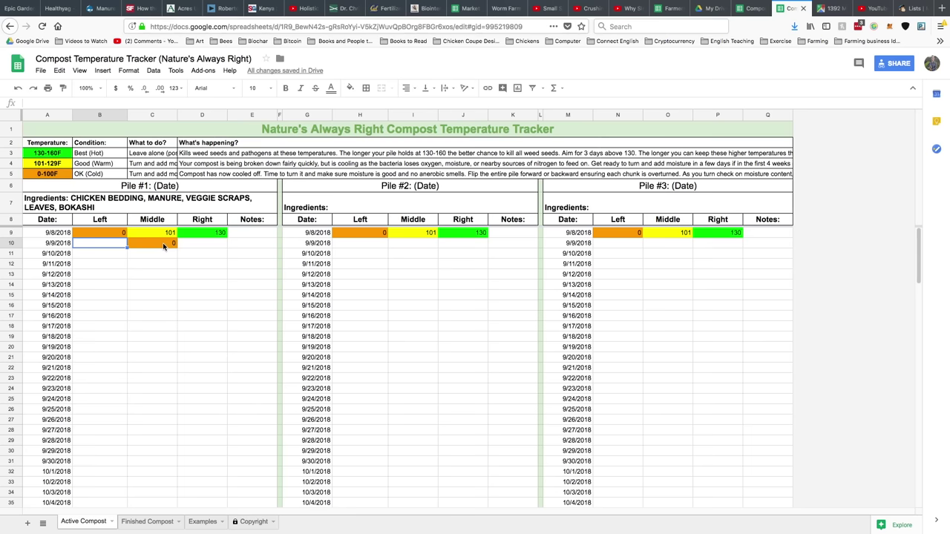
pyautogui.write('0')
pyautogui.press('Tab')
# Try Left readings of 90 and 110 in B10, comparing with the 0-100F legend
pyautogui.click(119, 247)
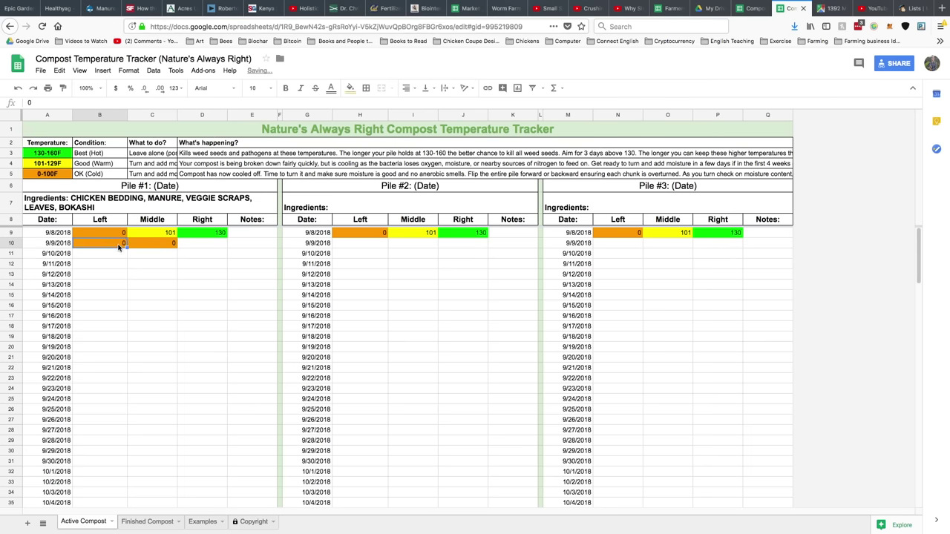
pyautogui.write('9')
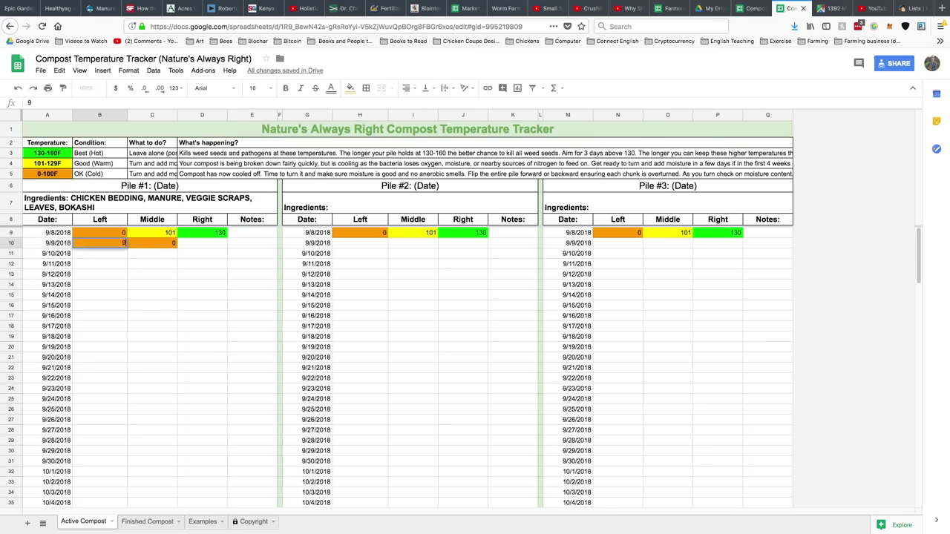
pyautogui.press('Tab')
pyautogui.click(117, 248)
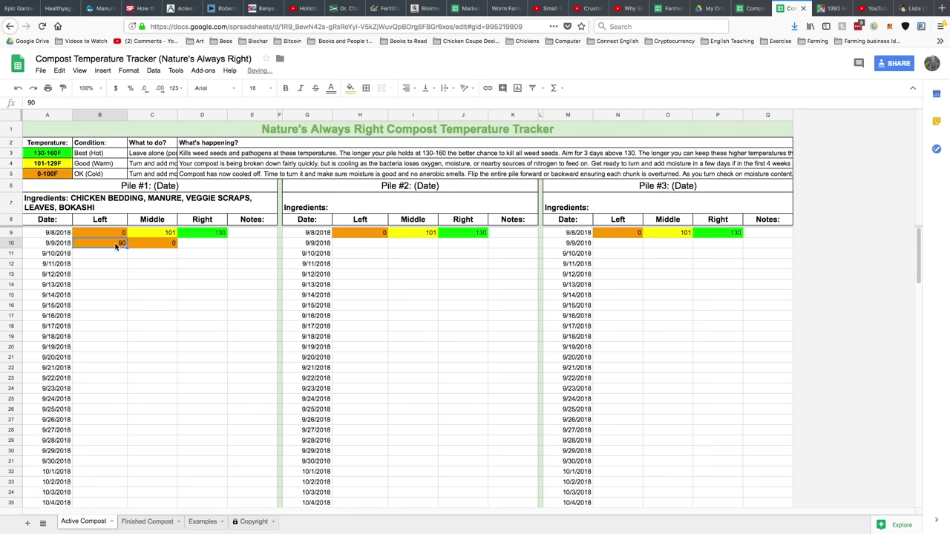
pyautogui.click(49, 172)
pyautogui.click(113, 247)
pyautogui.write('11')
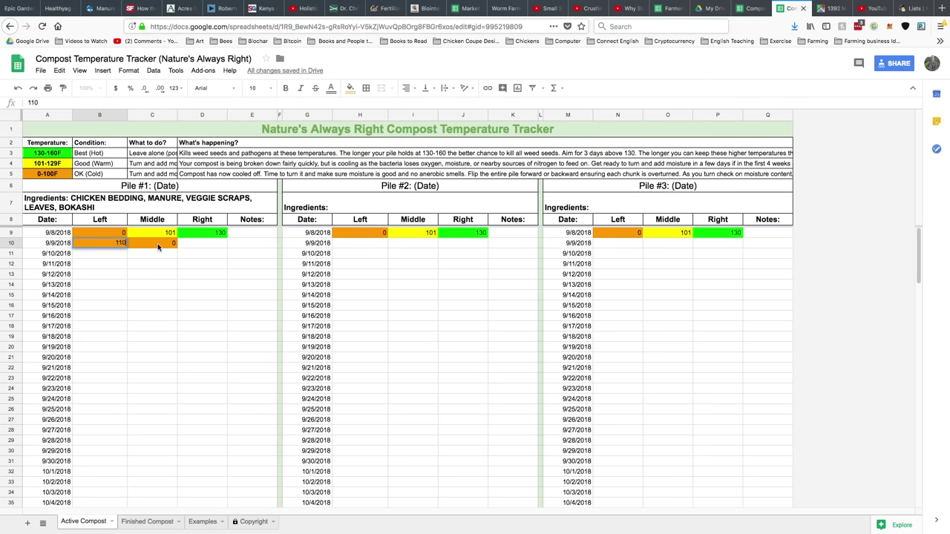
pyautogui.press('Return')
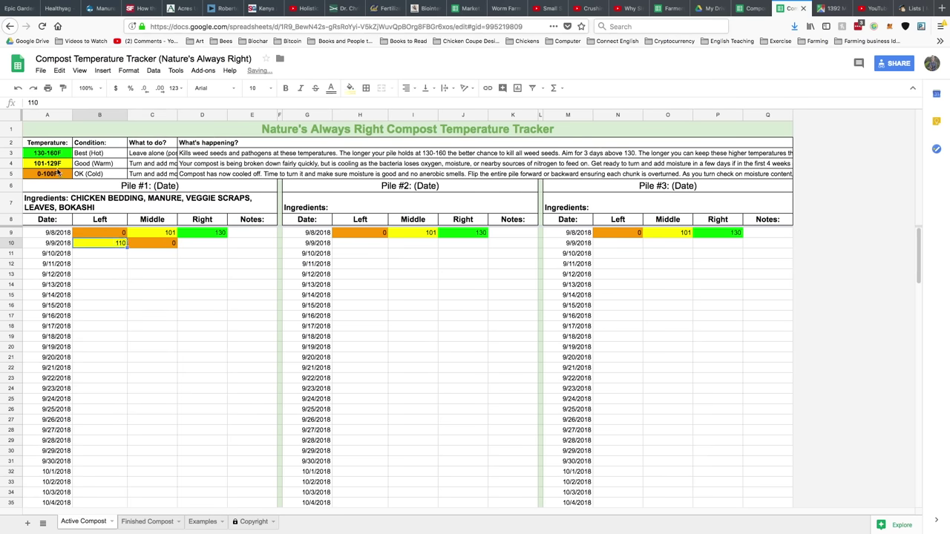
# Set B10 to 140 so it turns green, matching the 130-160F legend
pyautogui.write('140')
pyautogui.click(138, 245)
pyautogui.click(58, 155)
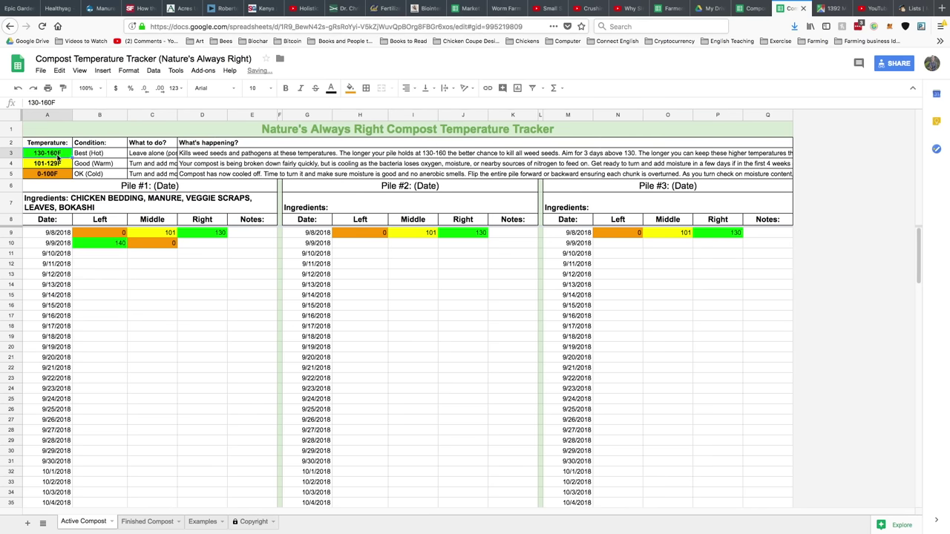
pyautogui.click(119, 244)
pyautogui.rightClick(117, 245)
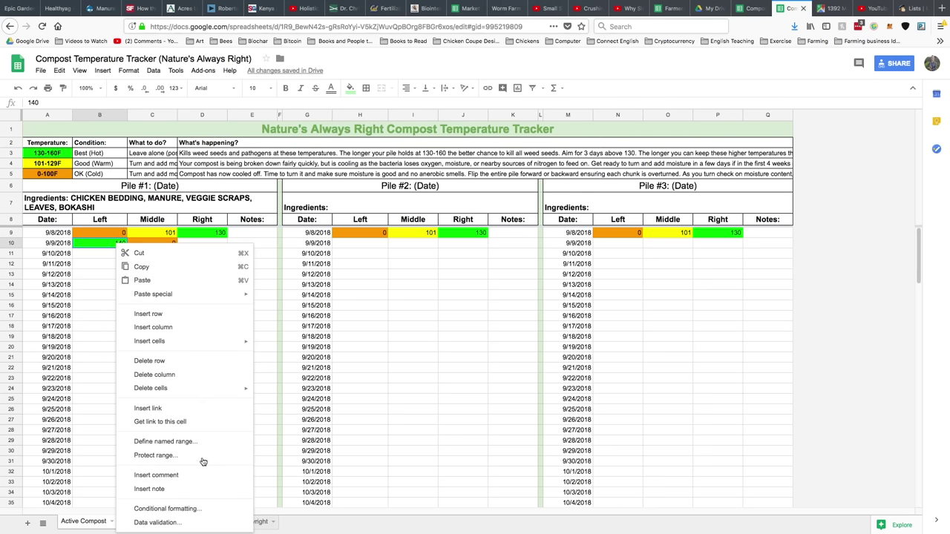
pyautogui.click(200, 508)
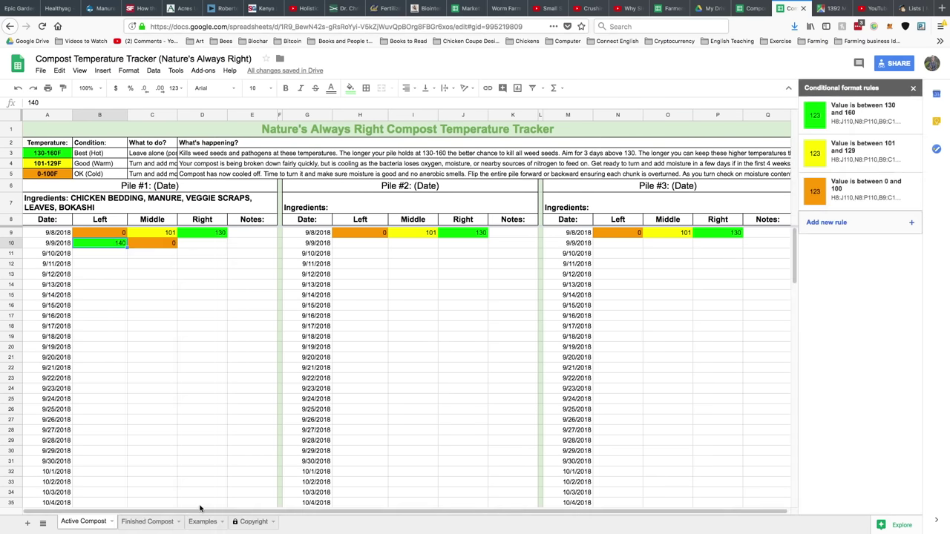
pyautogui.click(913, 88)
# Add the note PILE CREATED for 9/8/2018 in E9
pyautogui.click(195, 236)
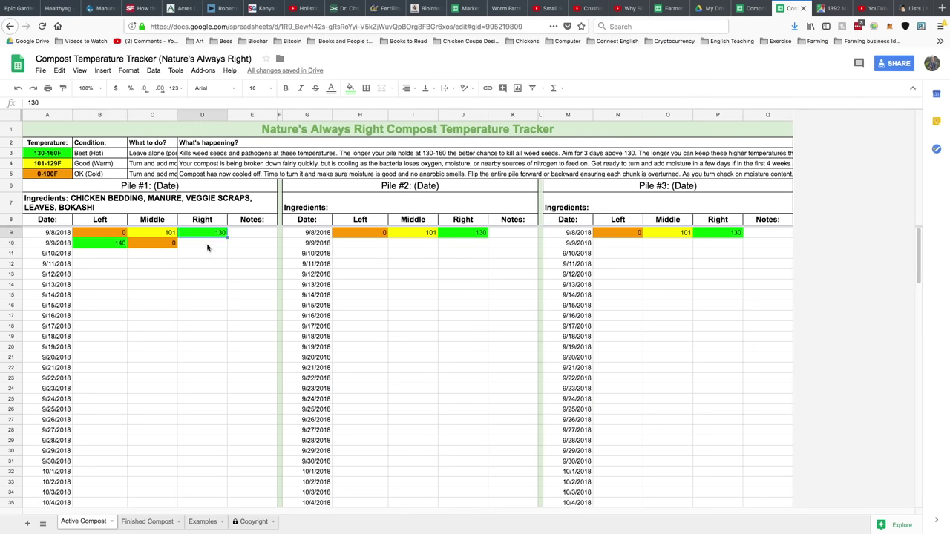
pyautogui.click(188, 253)
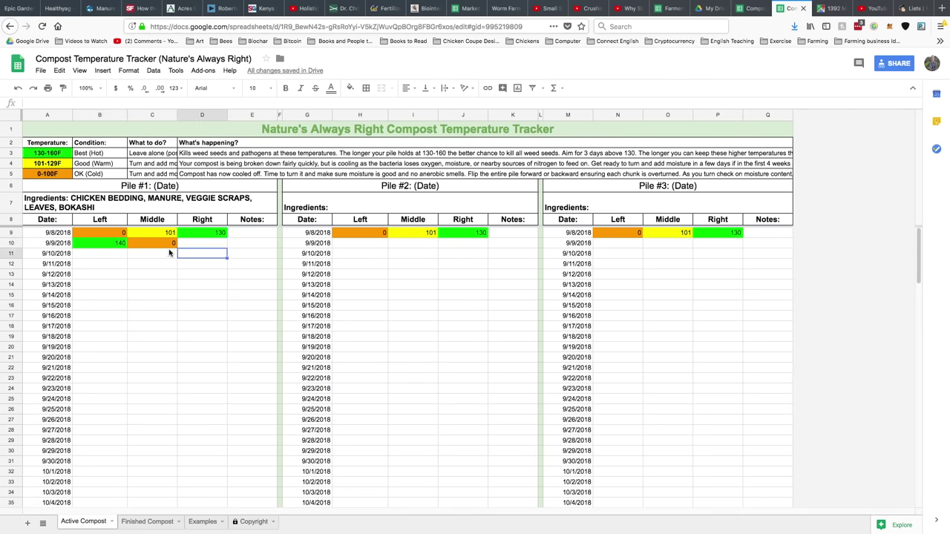
pyautogui.click(268, 234)
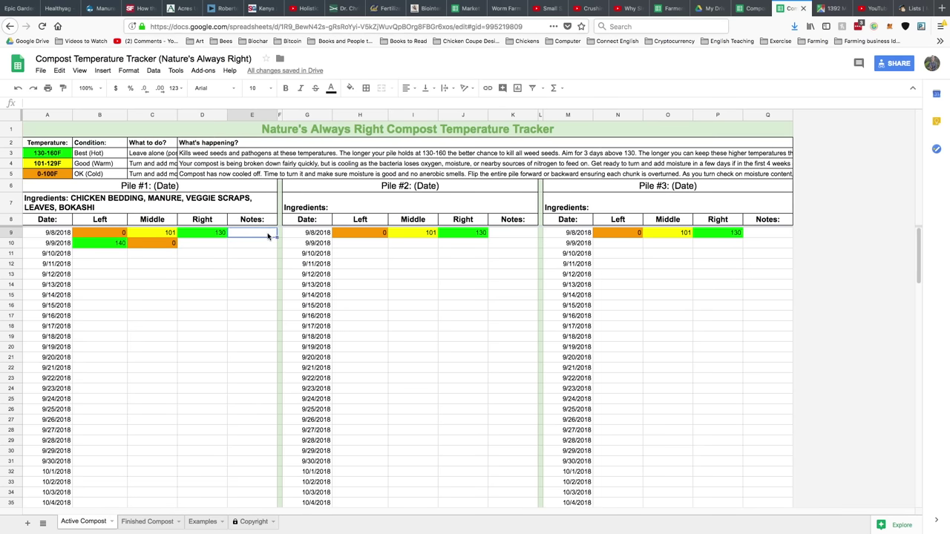
pyautogui.write('PILE CREATED')
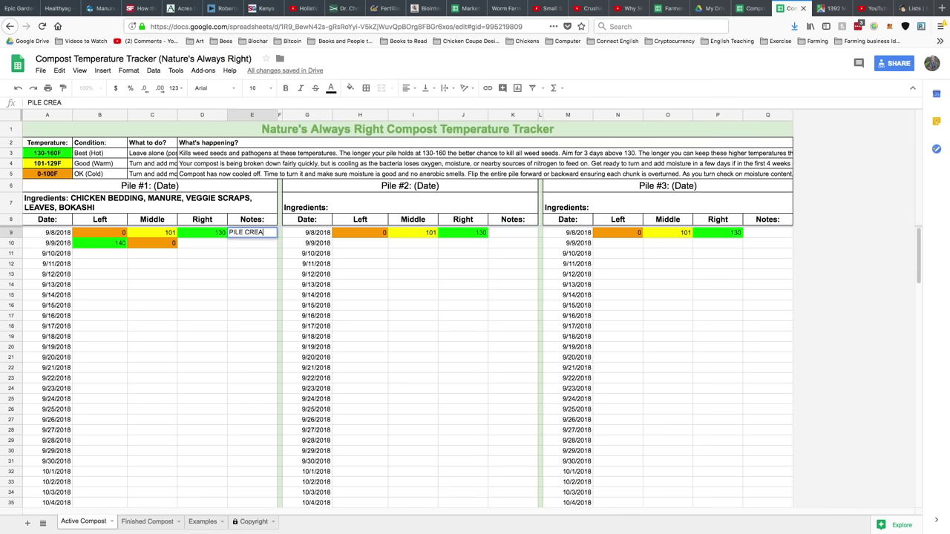
pyautogui.press('Return')
# Add the note TURNED, ADDED MOISTURE for 9/11/2018 in E12
pyautogui.click(253, 265)
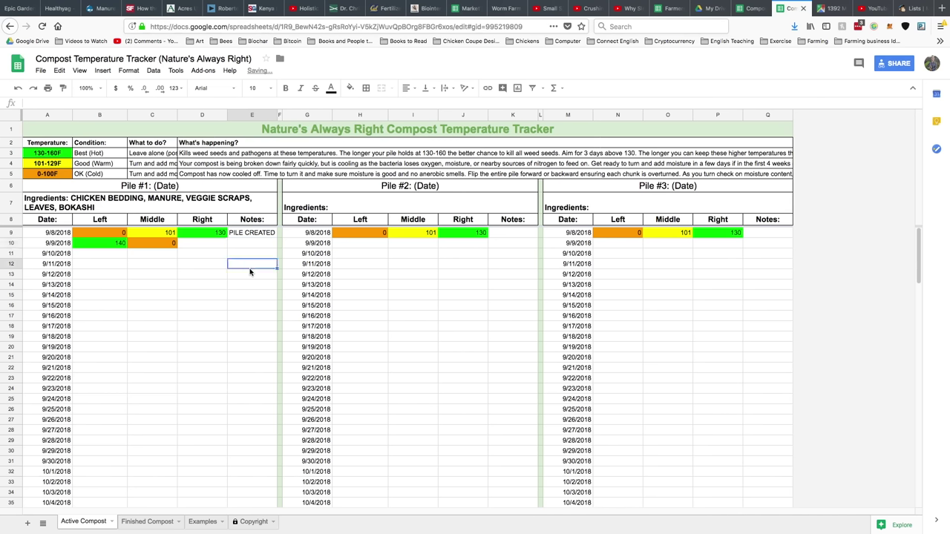
pyautogui.write('TURNED, ADDED MOISTURE')
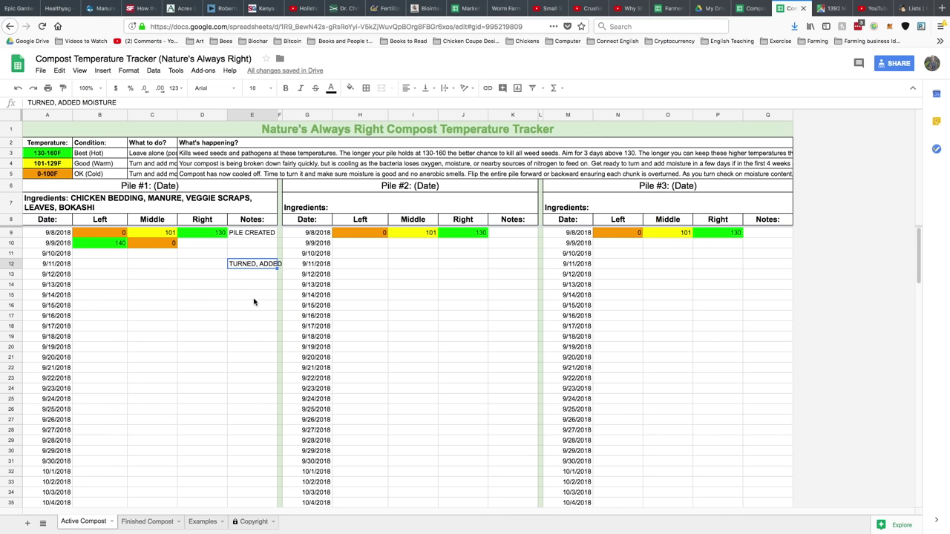
pyautogui.click(253, 286)
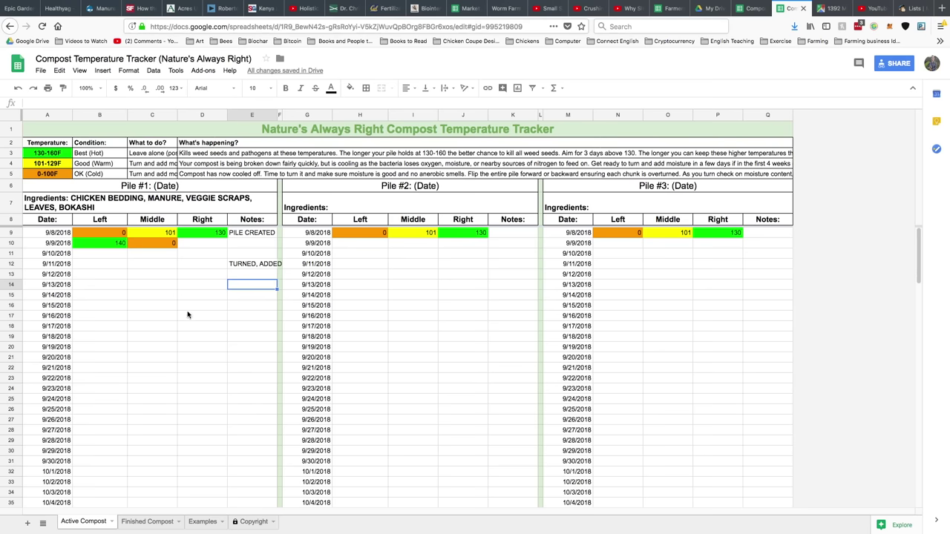
pyautogui.click(139, 297)
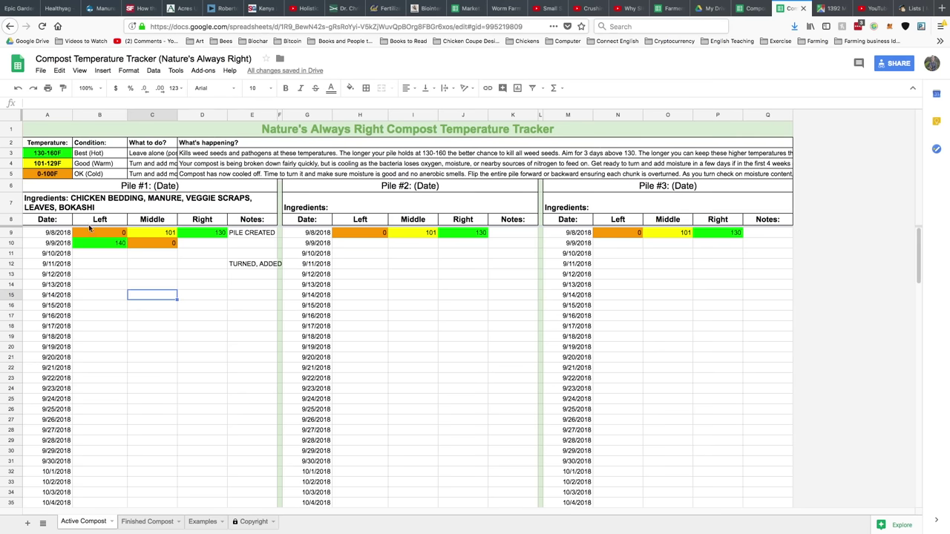
# Replace Date in the Pile #1 heading with 9/8/2018
pyautogui.click(64, 234)
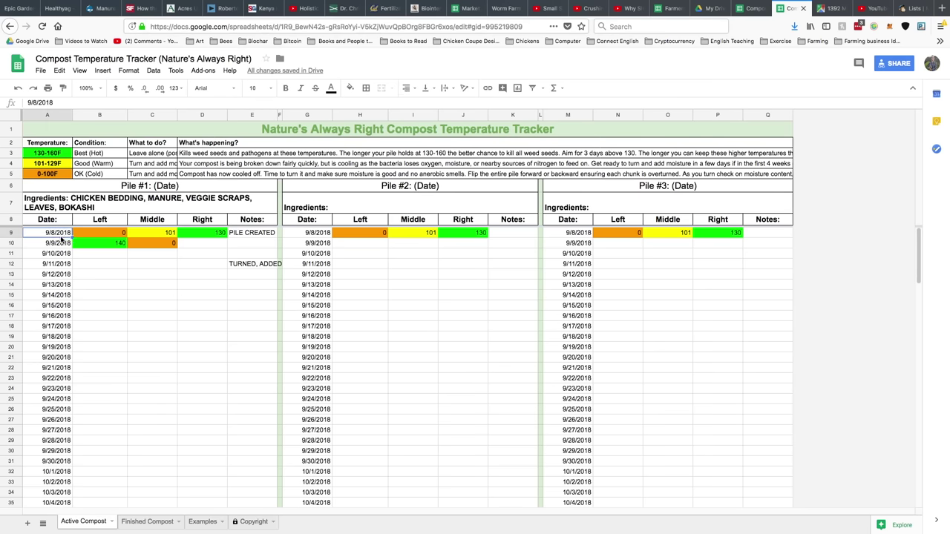
pyautogui.click(165, 187)
pyautogui.doubleClick(165, 186)
pyautogui.doubleClick(166, 187)
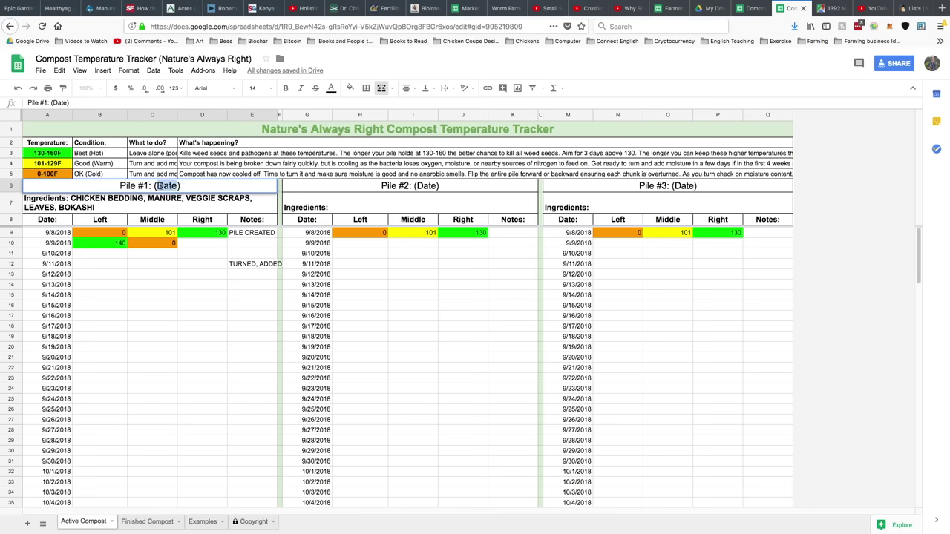
pyautogui.write('9/8/2')
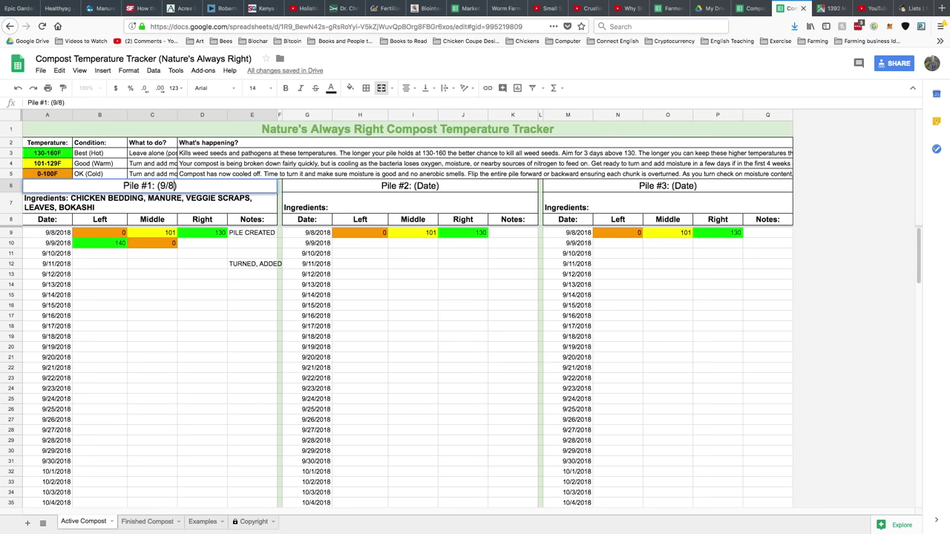
pyautogui.write('018')
pyautogui.press('Return')
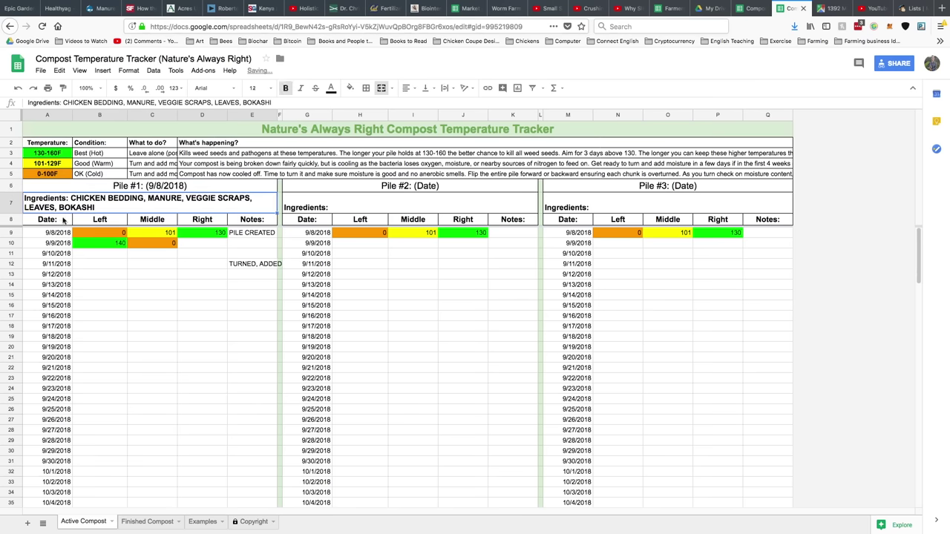
# Restore the Pile #1 dates and extend the date series down column A
pyautogui.click(57, 233)
pyautogui.press('Delete')
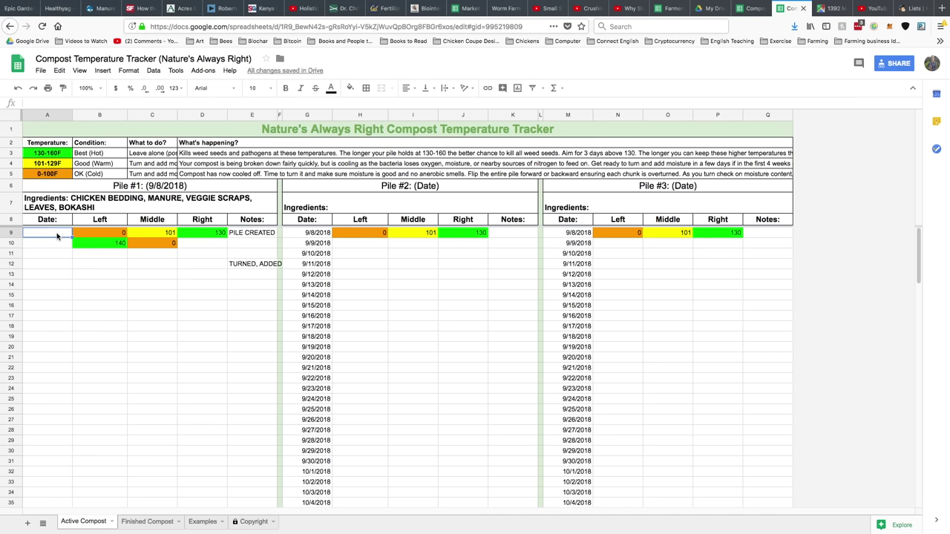
pyautogui.hotkey('ctrl', 'z')
pyautogui.moveTo(72, 236); pyautogui.dragTo(68, 482)
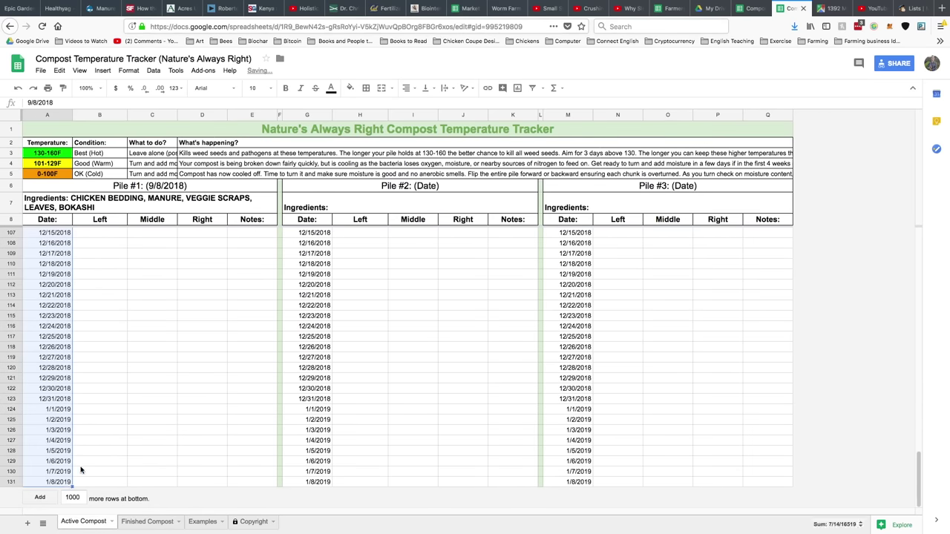
# Clear Pile #1's Left readings and the 130 Right reading, keeping Middle values
pyautogui.scroll(20, 66, 475)
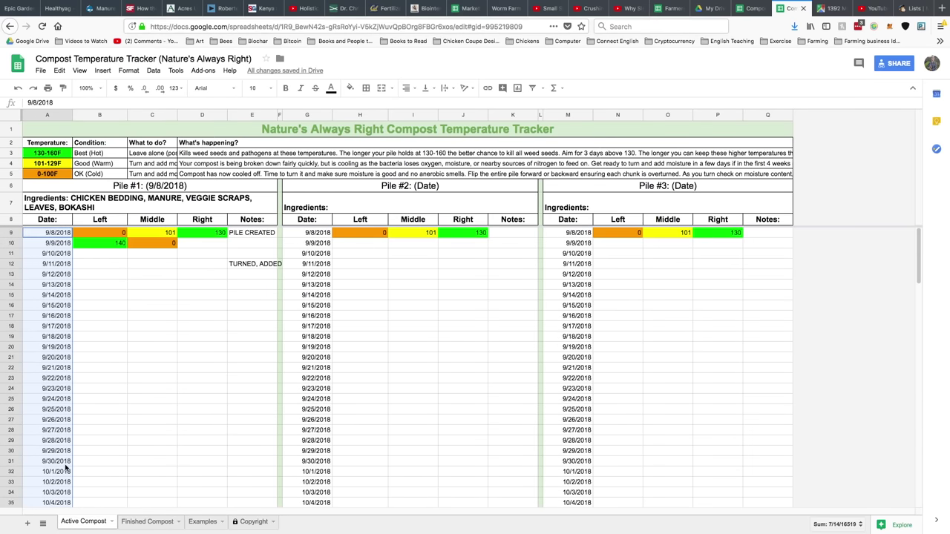
pyautogui.click(95, 276)
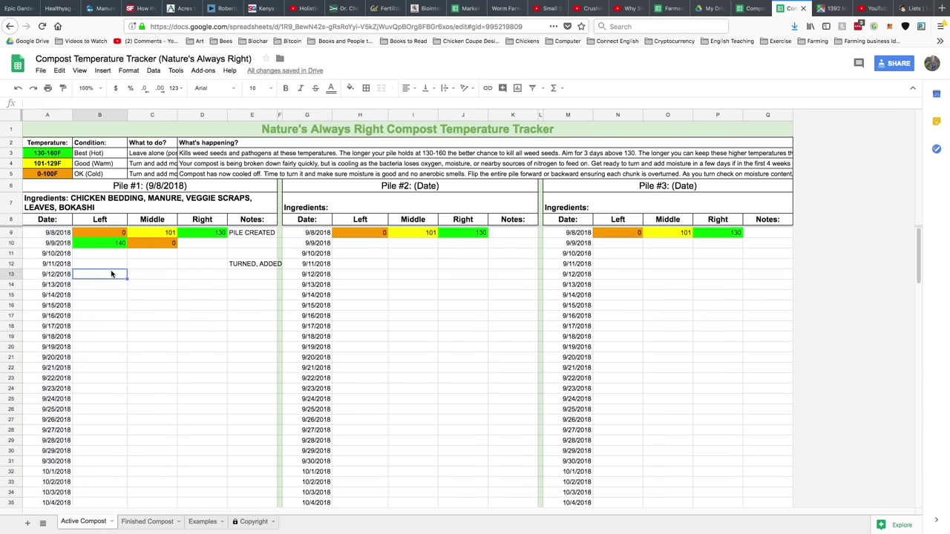
pyautogui.click(117, 244)
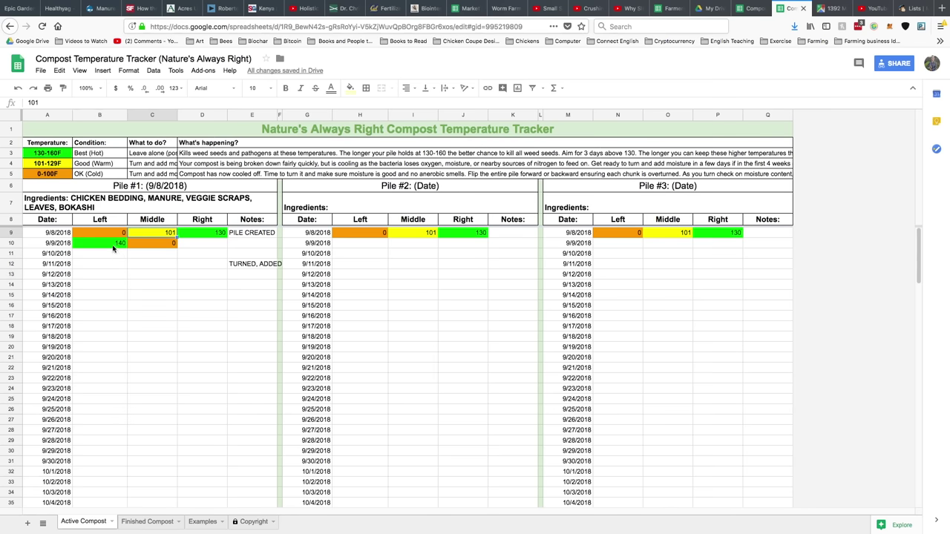
pyautogui.keyDown('shift'); pyautogui.click(122, 236); pyautogui.keyUp('shift')
pyautogui.press('Delete')
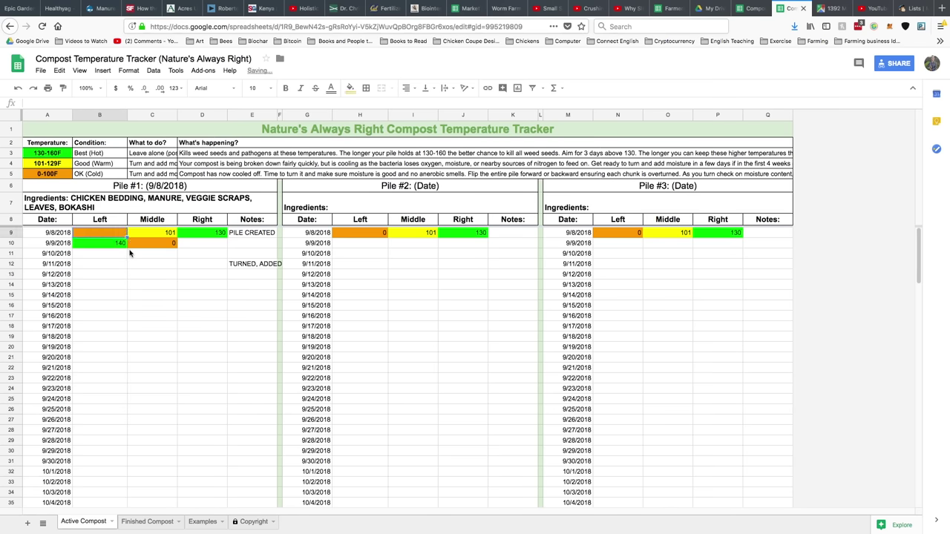
pyautogui.click(198, 234)
pyautogui.press('Delete')
pyautogui.click(154, 242)
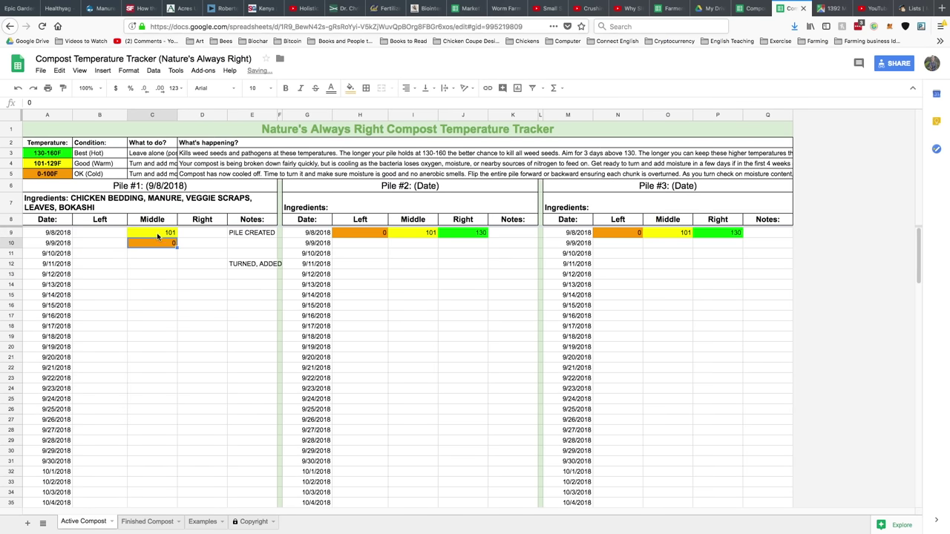
pyautogui.click(158, 236)
# Enter the remaining Middle readings 120, 120, 100 and 100 down to 10/5/2018
pyautogui.hotkey('ctrl', 'v')
pyautogui.click(152, 274)
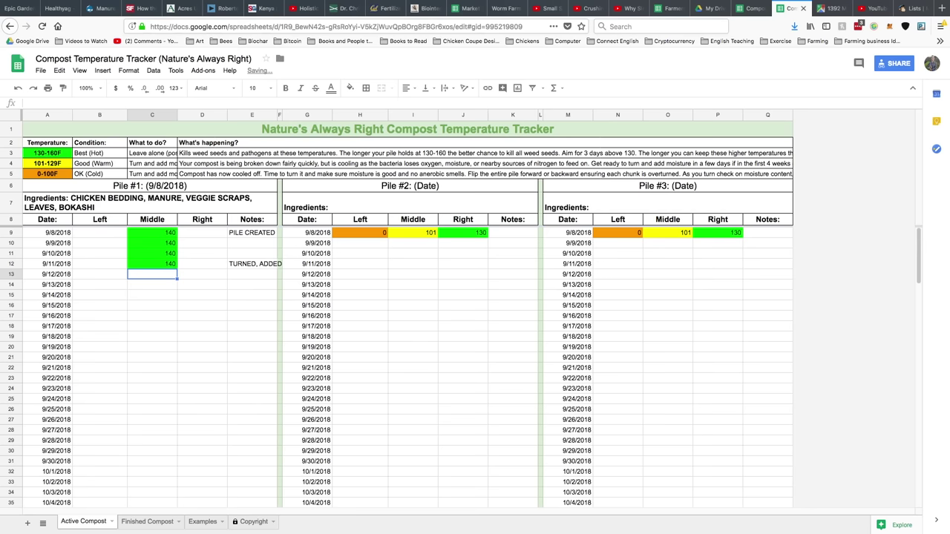
pyautogui.hotkey('ctrl', 'v')
pyautogui.write('120')
pyautogui.press('Return')
pyautogui.write('12')
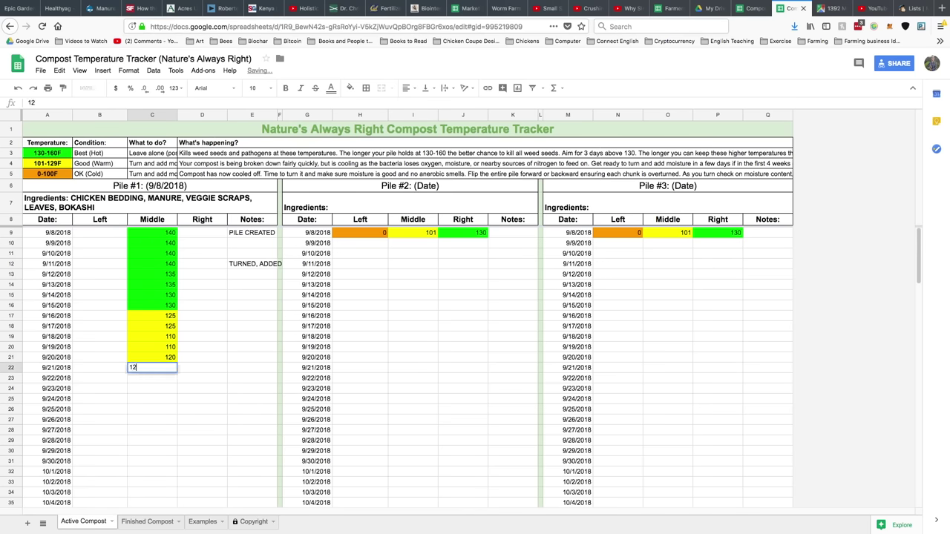
pyautogui.write('0')
pyautogui.press('Return')
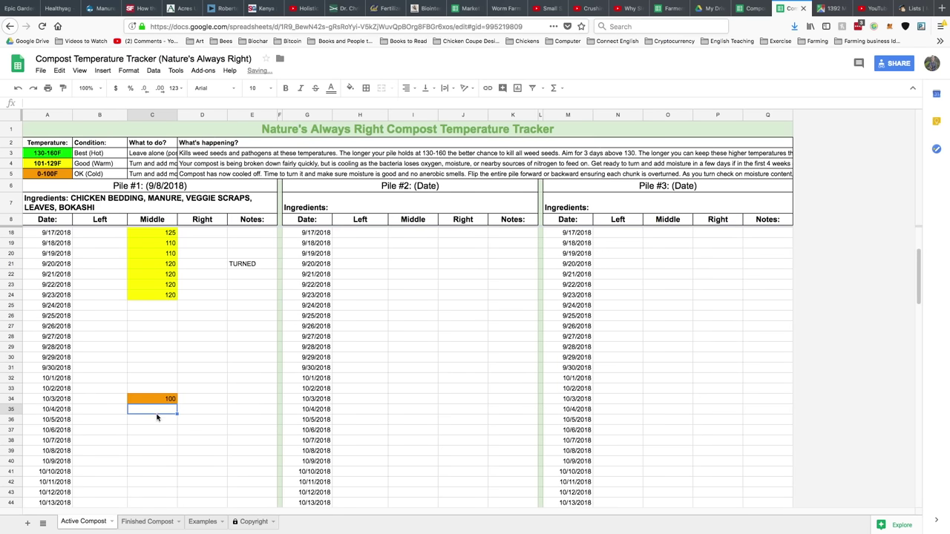
pyautogui.write('100')
pyautogui.press('Return')
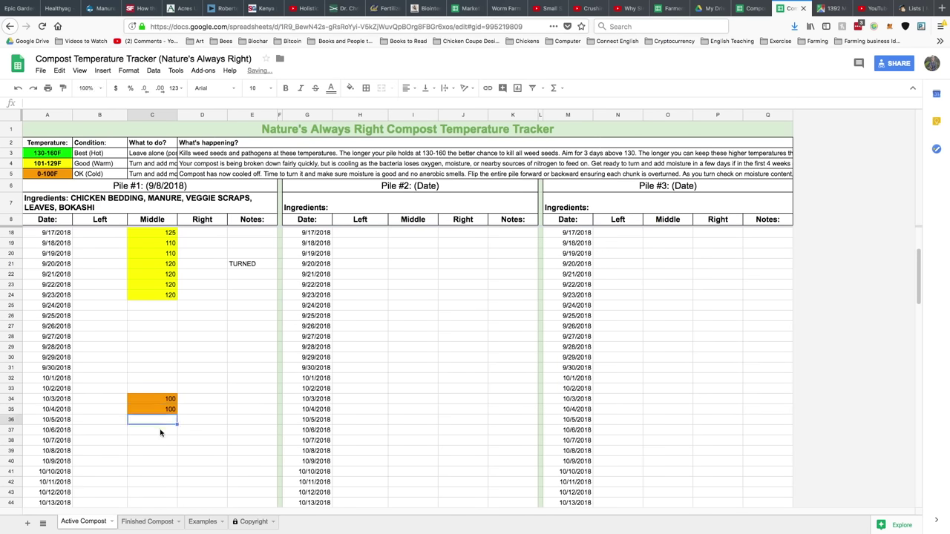
pyautogui.write('100')
pyautogui.press('Return')
pyautogui.doubleClick(167, 421)
pyautogui.press('Return')
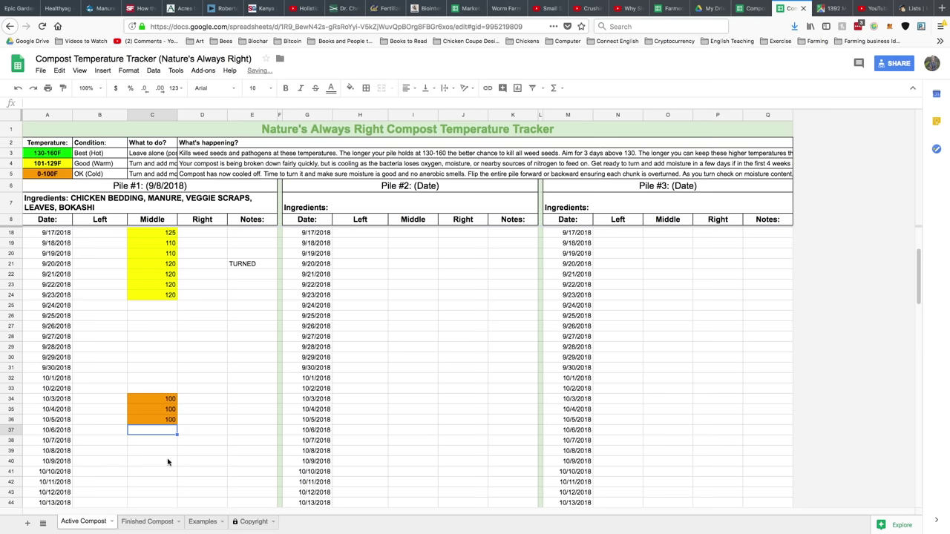
# Add the note 'Pile ready to use' in the Notes cell for 10/5/2018
pyautogui.click(167, 419)
pyautogui.click(202, 421)
pyautogui.click(237, 423)
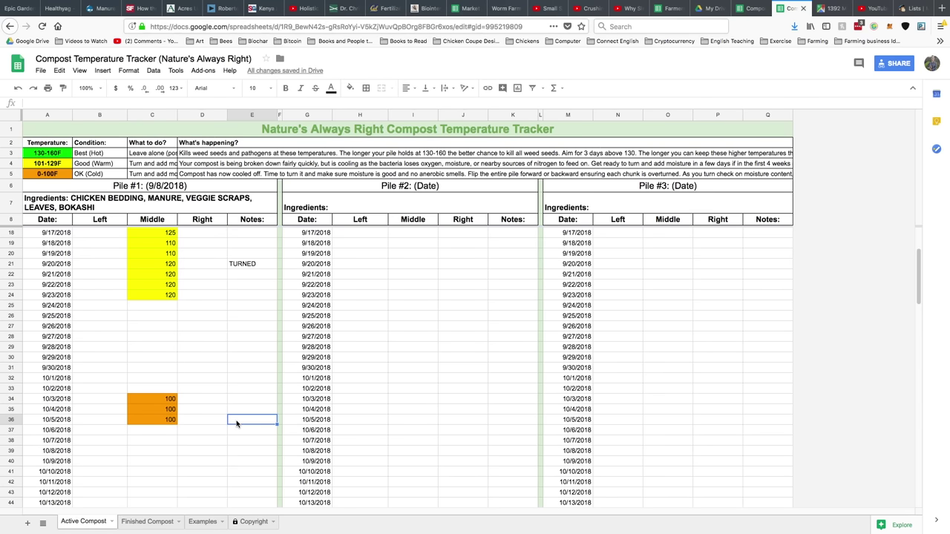
pyautogui.write('Pile ready to use')
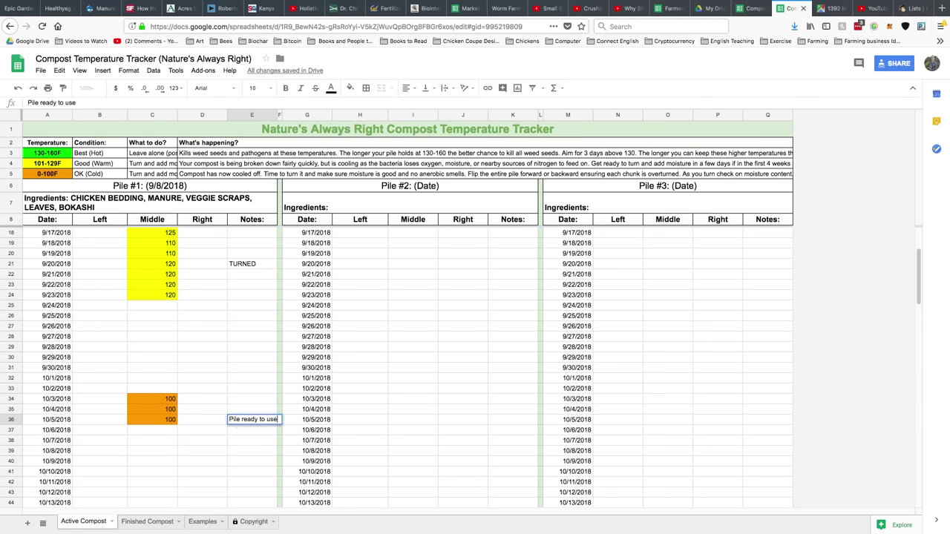
pyautogui.press('Return')
# Review Pile #1's Middle readings around the 110 reading for 9/18/2018, then select the Pile #1 heading
pyautogui.scroll(3, 182, 402)
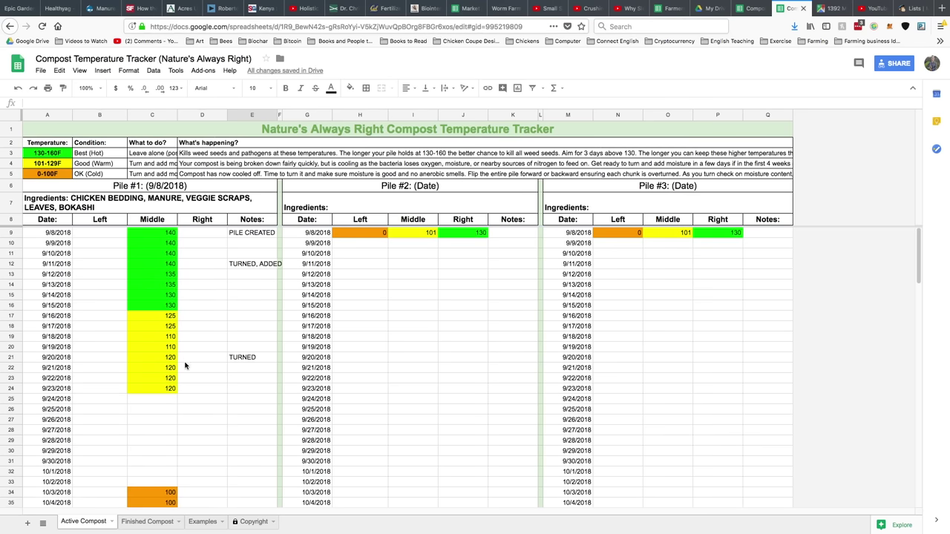
pyautogui.scroll(-2, 190, 367)
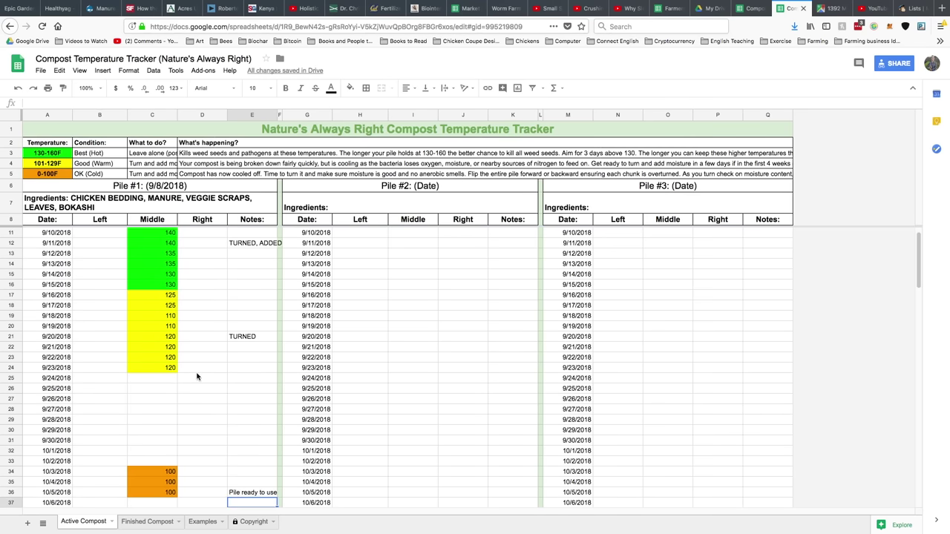
pyautogui.scroll(2, 79, 310)
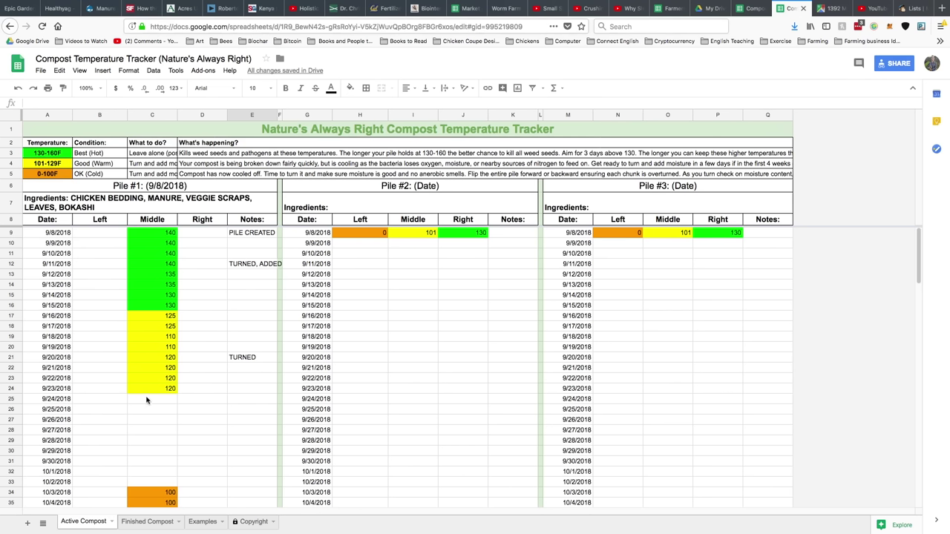
pyautogui.click(140, 340)
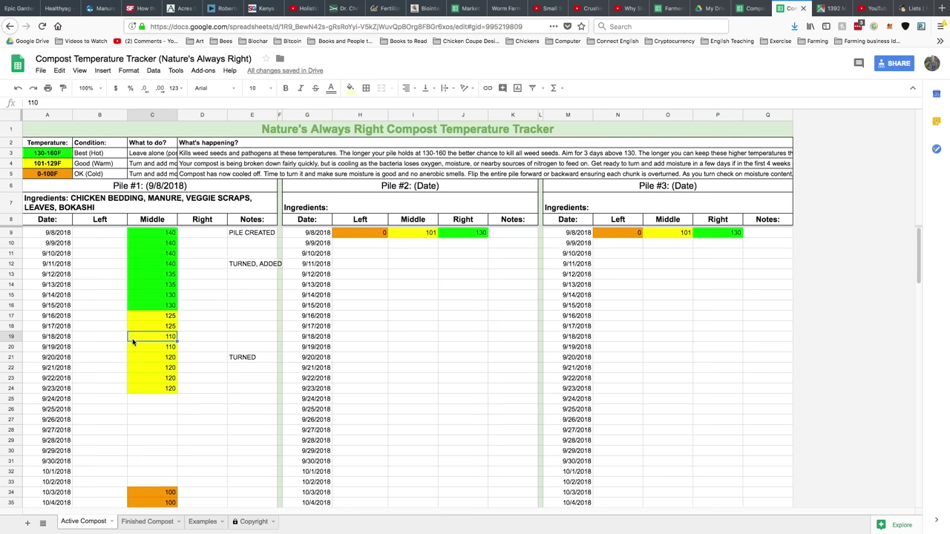
pyautogui.click(64, 187)
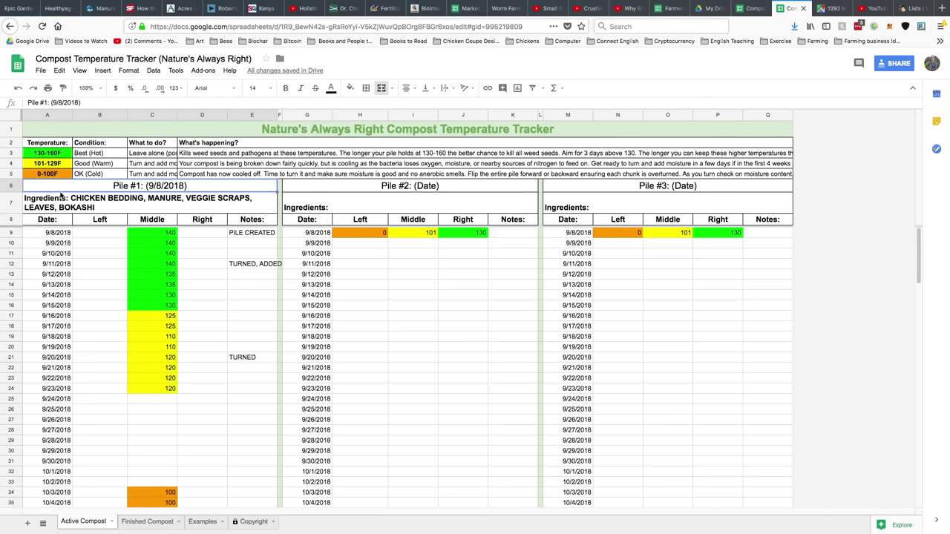
# Select A6:E131, the full Pile #1 block from its heading cell through row 131
pyautogui.click(56, 205)
pyautogui.click(46, 190)
pyautogui.scroll(-20, 256, 238)
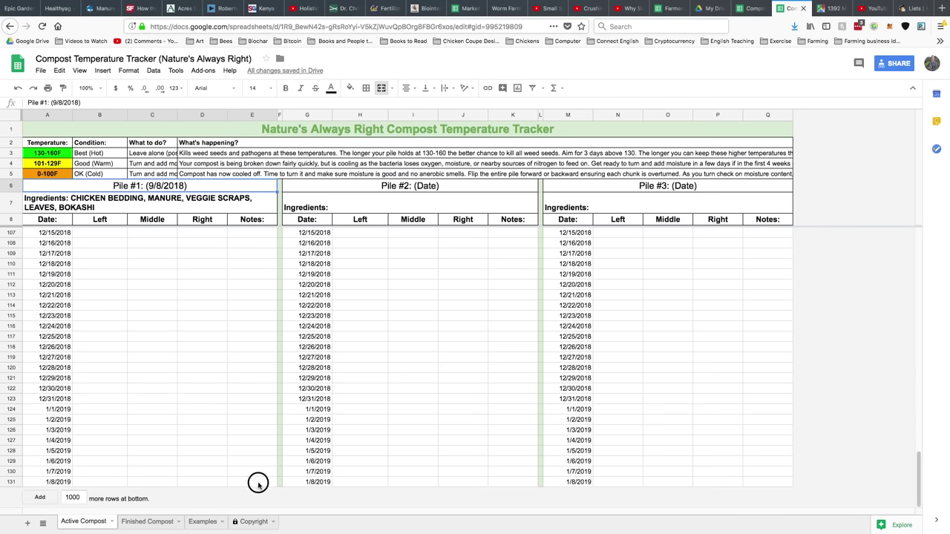
pyautogui.keyDown('shift'); pyautogui.click(258, 484); pyautogui.keyUp('shift')
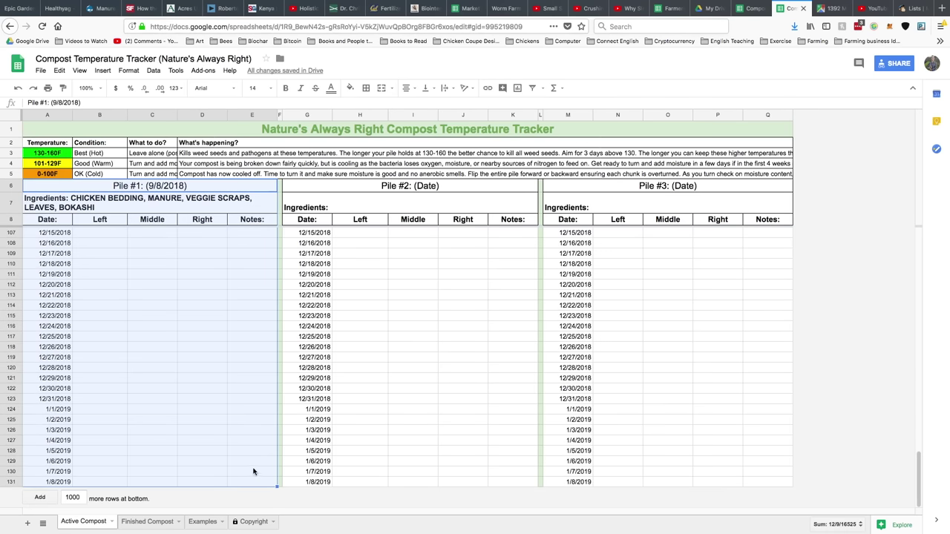
pyautogui.click(146, 522)
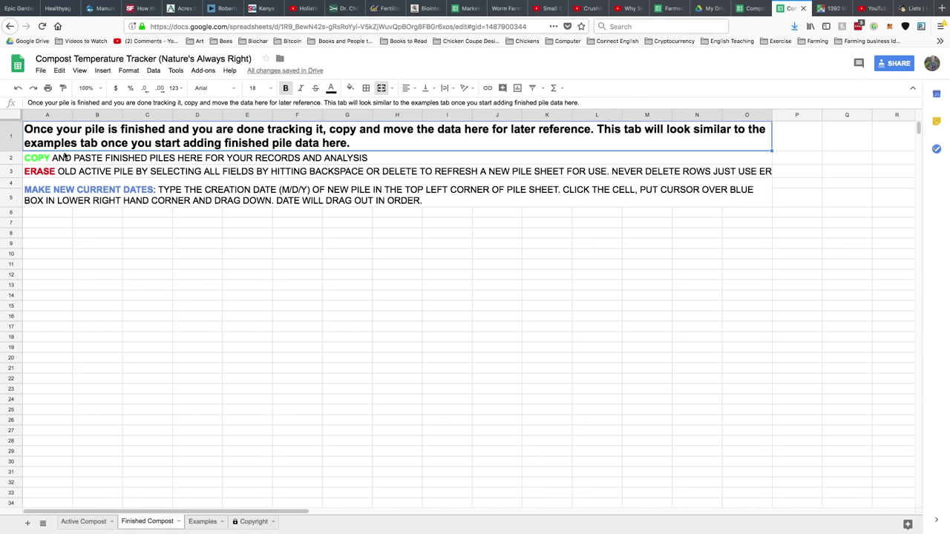
# Delete the Finished Compost instructions in rows 1–6 and paste the Pile #1 table at A1
pyautogui.moveTo(59, 218); pyautogui.dragTo(47, 118)
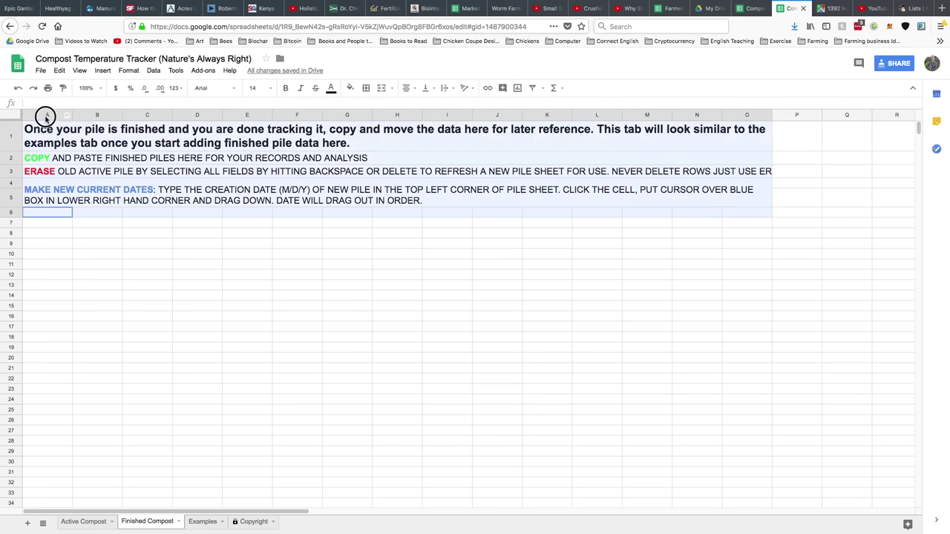
pyautogui.press('Delete')
pyautogui.click(44, 129)
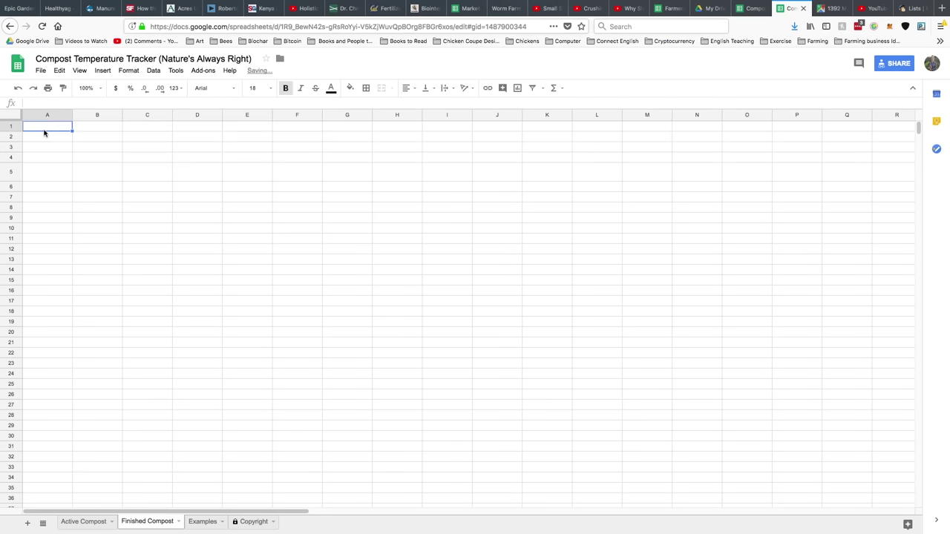
pyautogui.hotkey('ctrl', 'v')
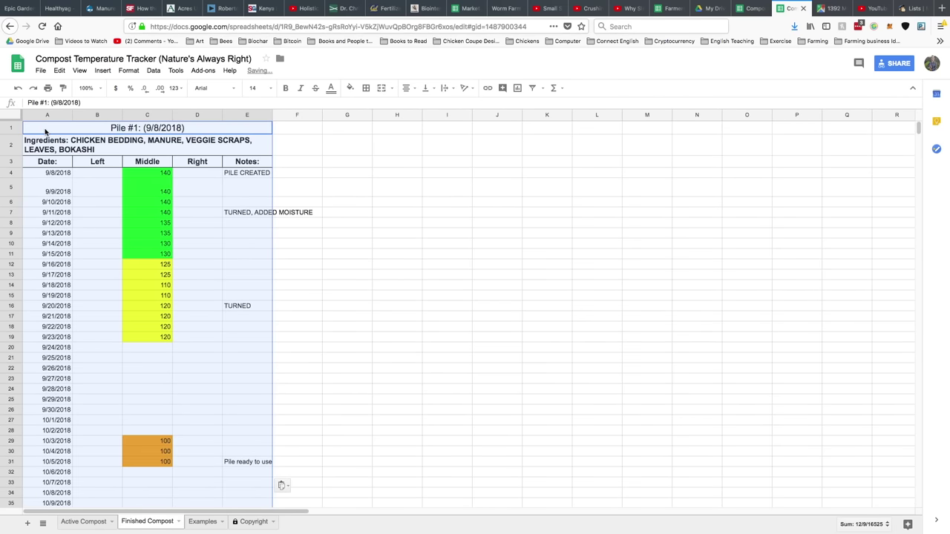
pyautogui.click(125, 184)
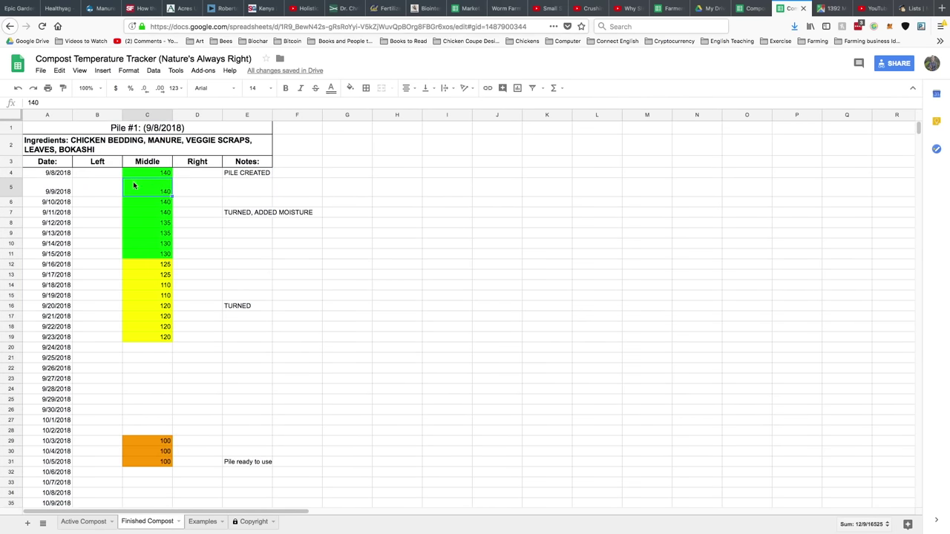
pyautogui.click(84, 522)
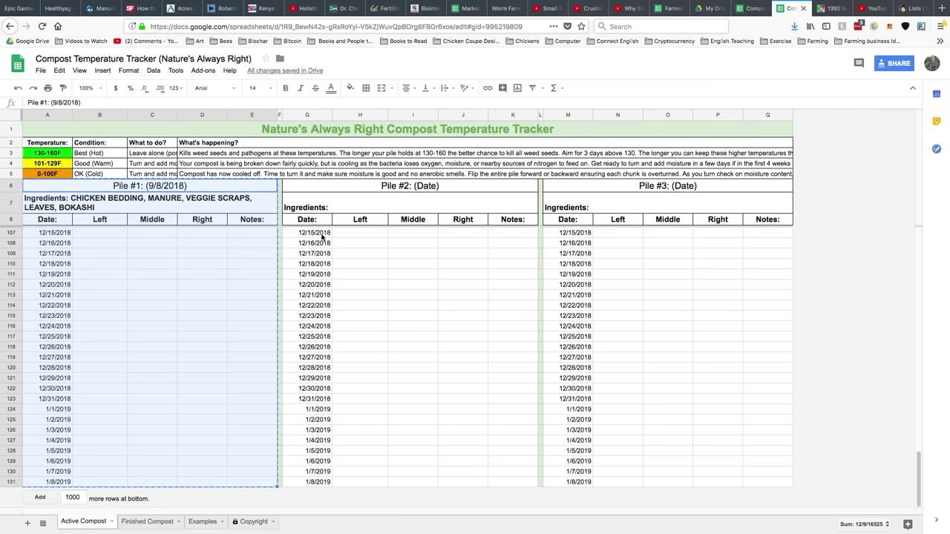
# Clear Pile #1's old temperatures and notes in B9:E39
pyautogui.click(191, 267)
pyautogui.click(115, 233)
pyautogui.scroll(-4, 245, 311)
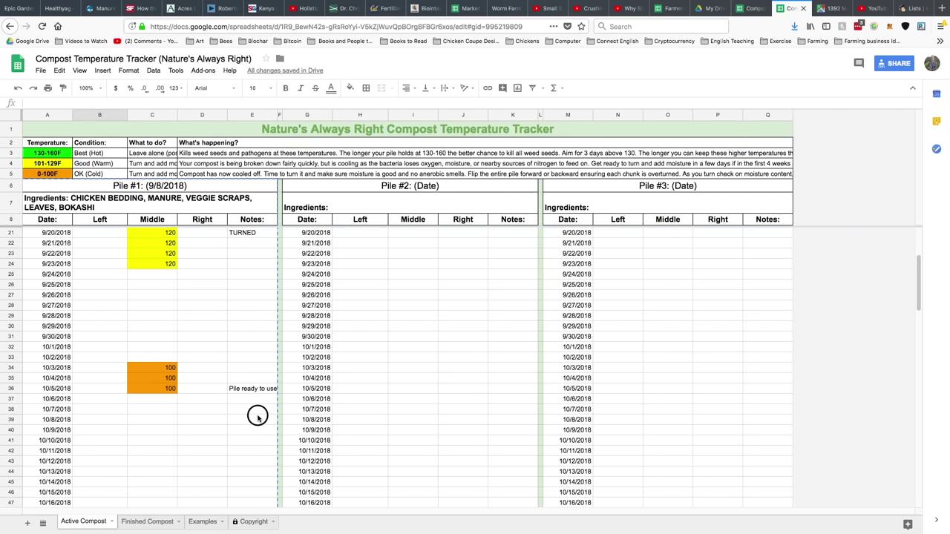
pyautogui.keyDown('shift'); pyautogui.click(257, 416); pyautogui.keyUp('shift')
pyautogui.press('Delete')
pyautogui.scroll(4, 255, 371)
pyautogui.click(180, 312)
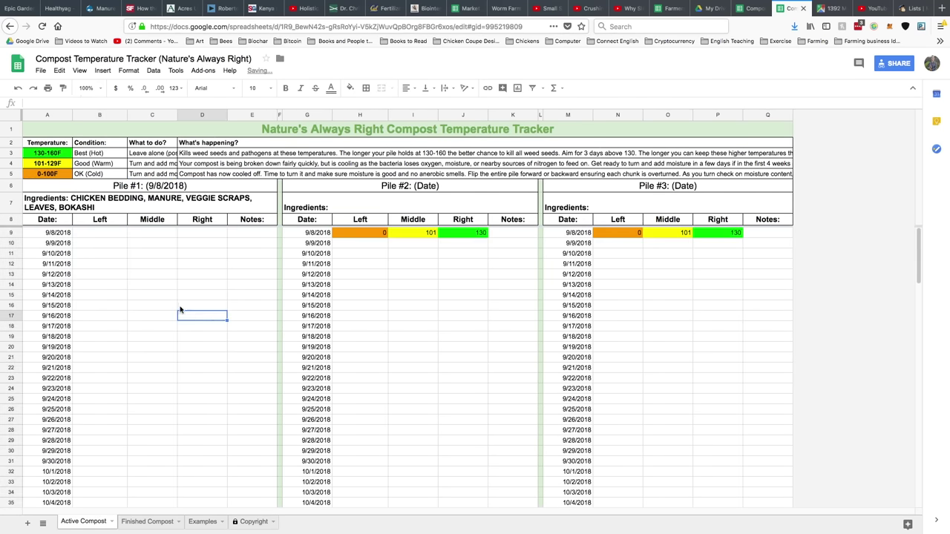
# Erase the ingredient list and the start date from the Pile #1 heading
pyautogui.click(148, 207)
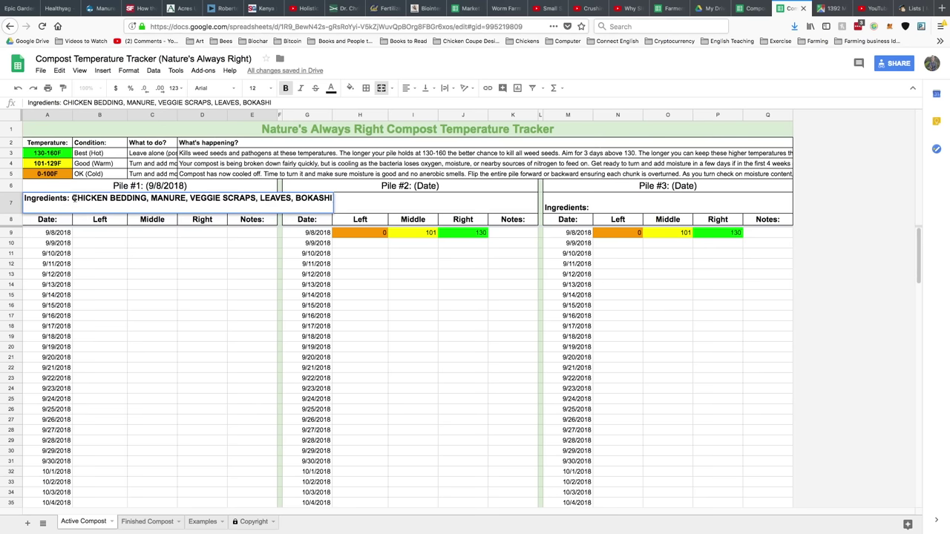
pyautogui.moveTo(72, 198); pyautogui.dragTo(338, 198)
pyautogui.press('BackSpace')
pyautogui.click(164, 185)
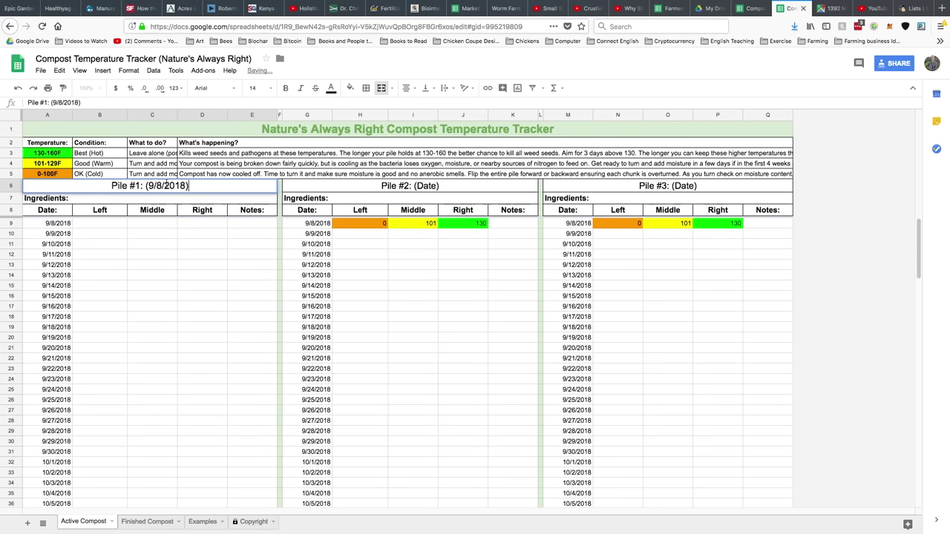
pyautogui.moveTo(189, 185); pyautogui.dragTo(147, 186)
pyautogui.press('BackSpace')
pyautogui.click(107, 230)
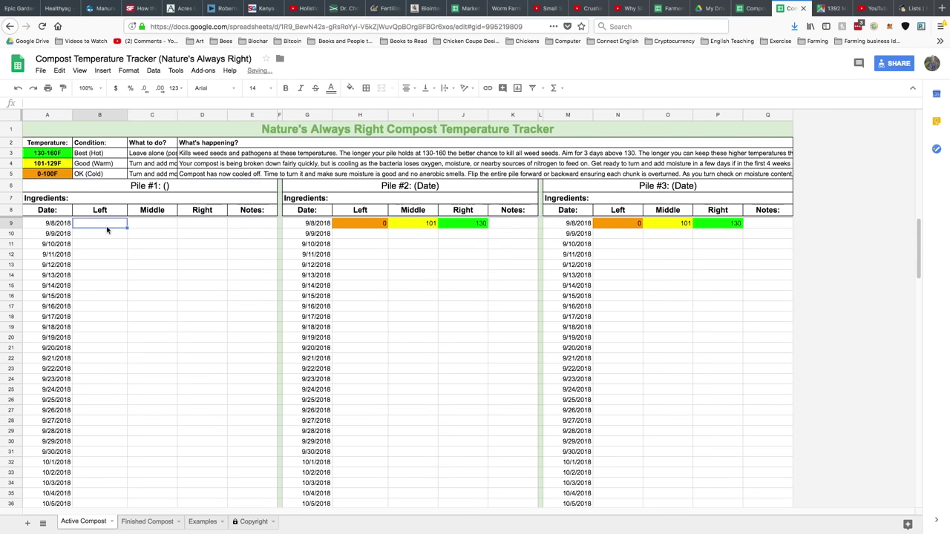
# Type a new start date in A9, fill it down to row 27, then undo the mistyped fill
pyautogui.press('Left')
pyautogui.write('10/8/')
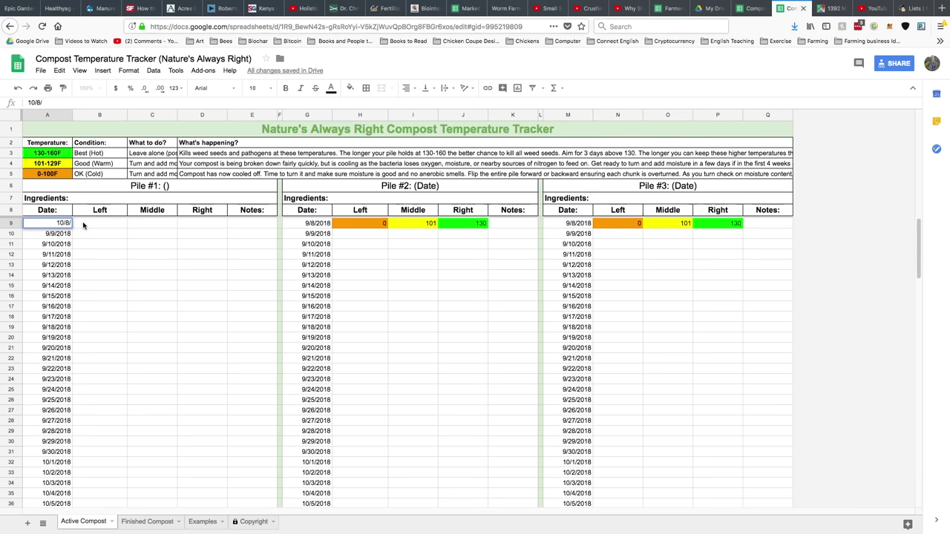
pyautogui.write('20158')
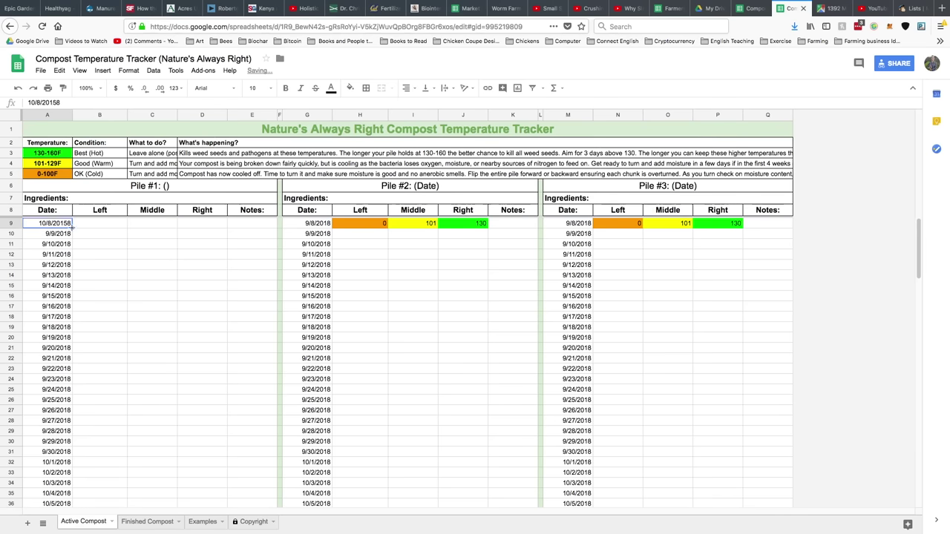
pyautogui.moveTo(72, 228); pyautogui.dragTo(104, 411)
pyautogui.click(138, 310)
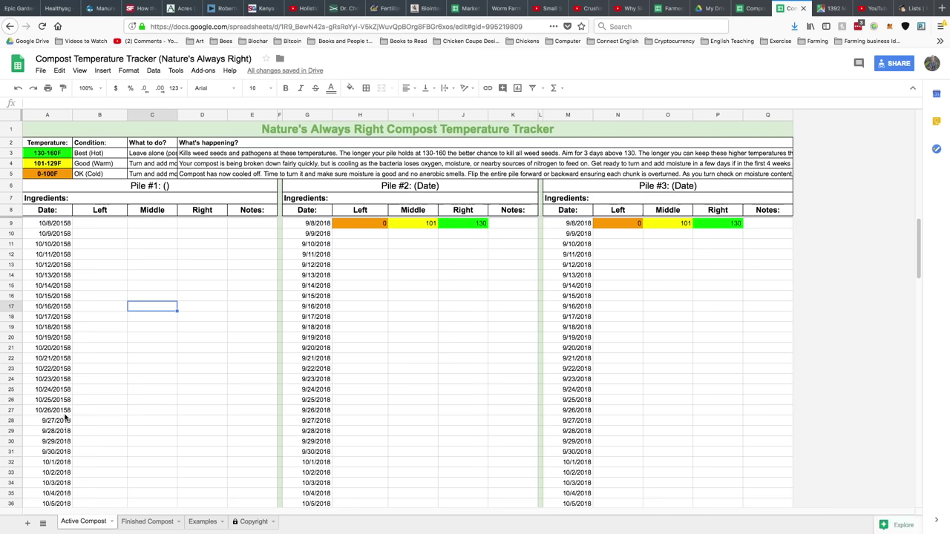
pyautogui.press('super+z')
pyautogui.press('super+z')
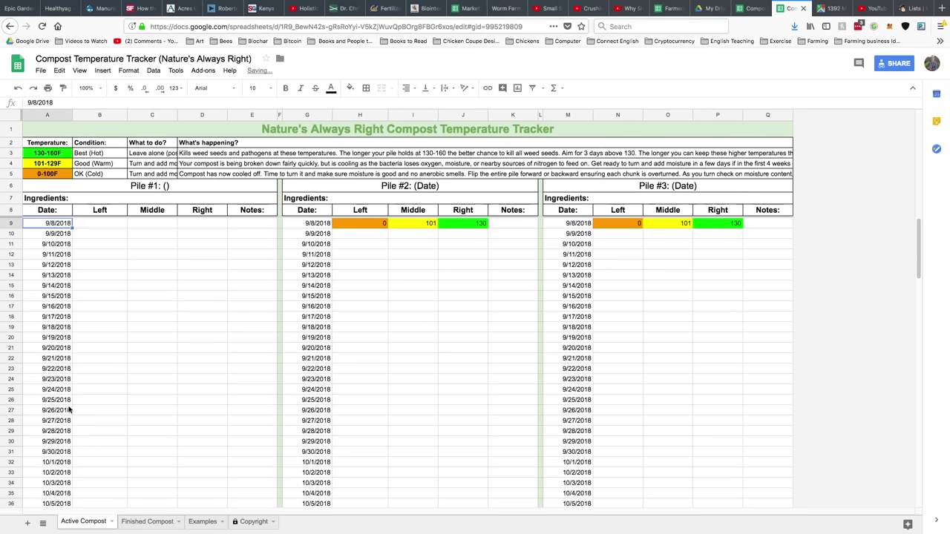
# Scroll through the Gate Pile #8 and Pecan Pile #7 example tables on the Examples tab
pyautogui.click(134, 521)
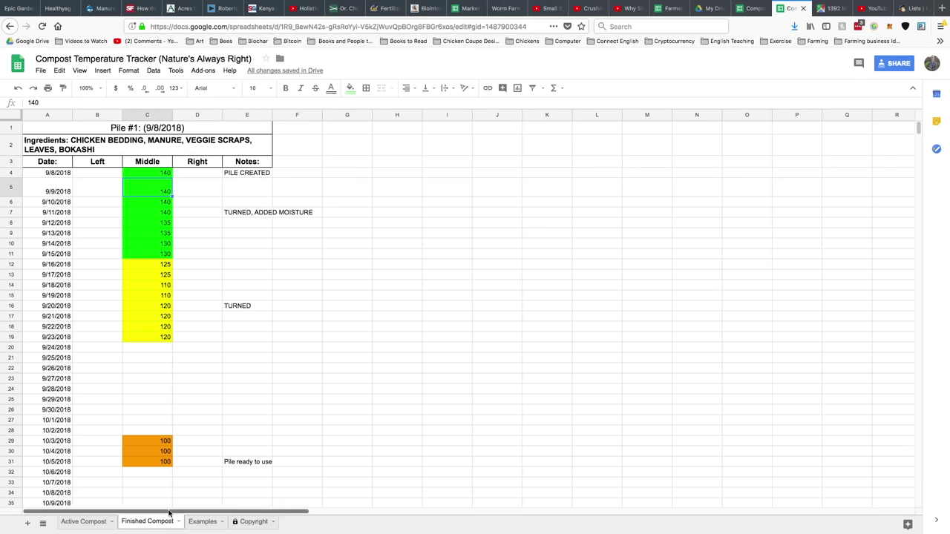
pyautogui.click(202, 522)
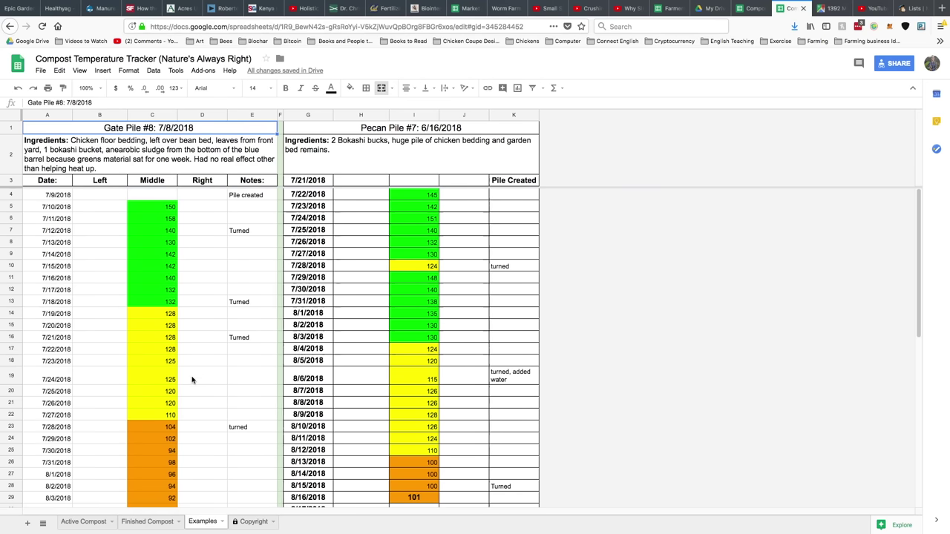
pyautogui.scroll(-5, 93, 331)
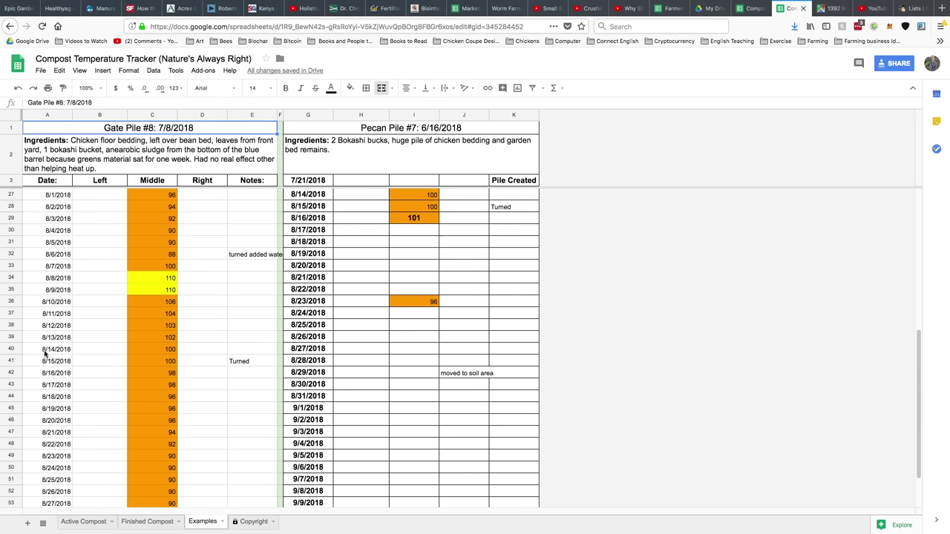
pyautogui.scroll(5, 46, 346)
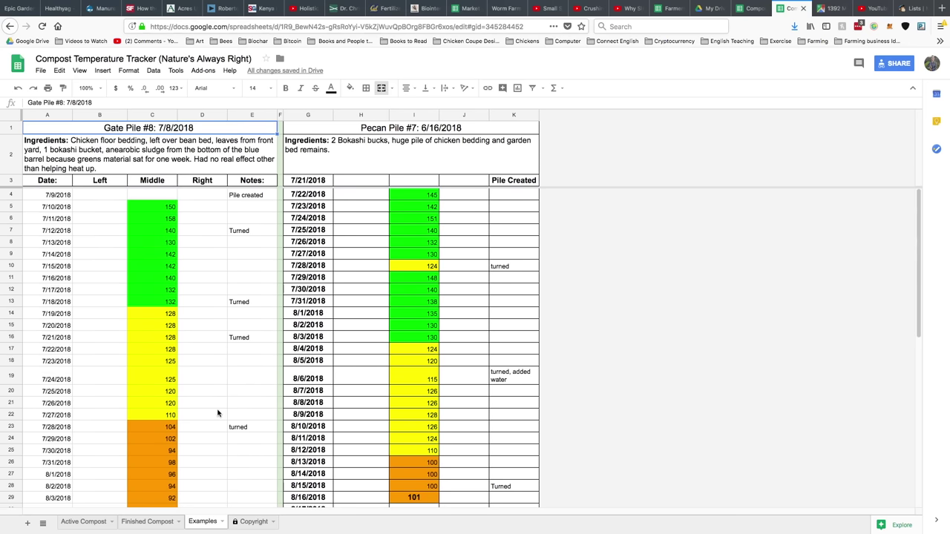
pyautogui.scroll(-5, 181, 377)
pyautogui.scroll(5, 182, 377)
pyautogui.scroll(-8, 426, 260)
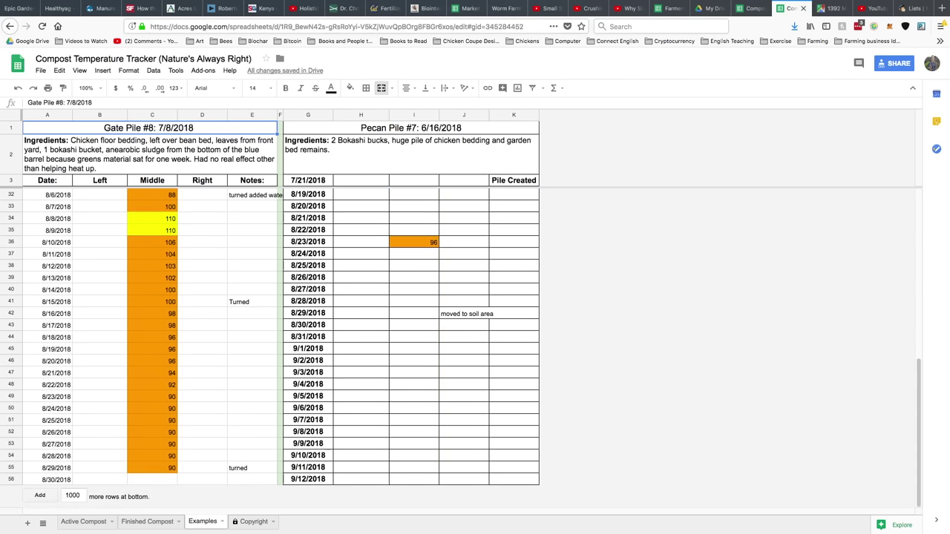
pyautogui.click(253, 522)
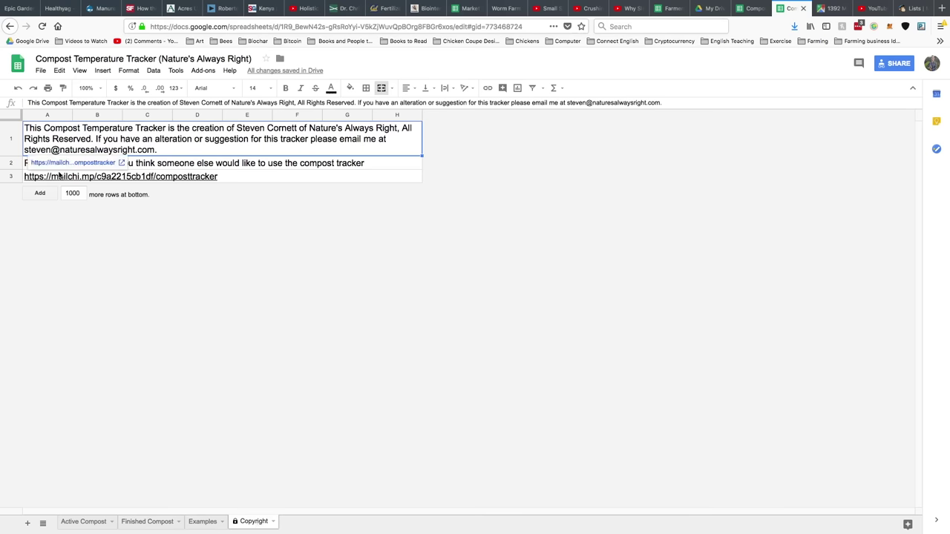
# Check the Copyright tab's tracker link in row 3, then go back to Active Compost via Finished Compost
pyautogui.click(244, 176)
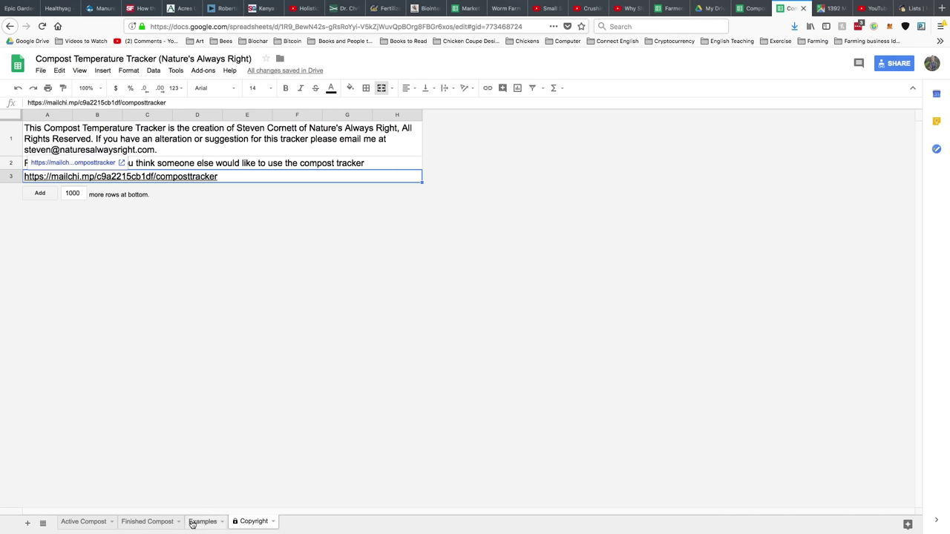
pyautogui.click(165, 524)
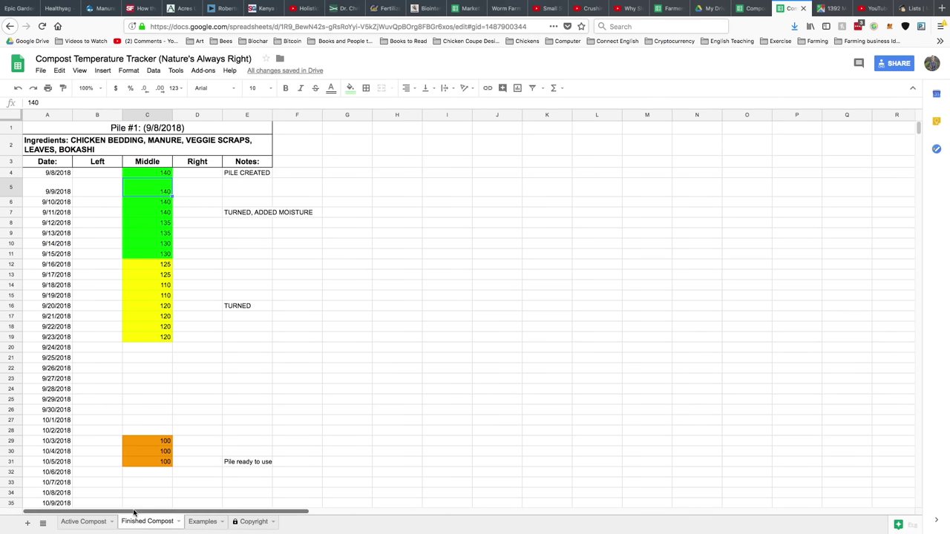
pyautogui.click(88, 523)
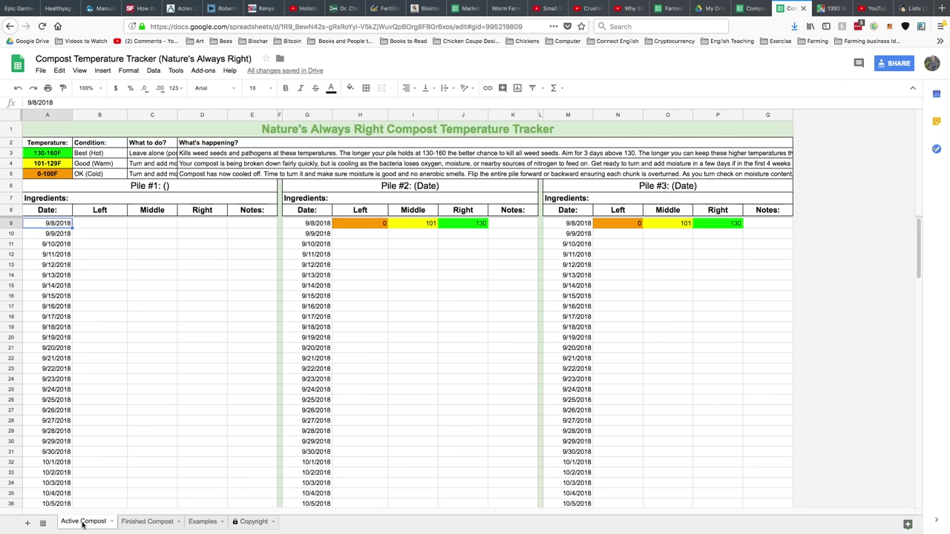